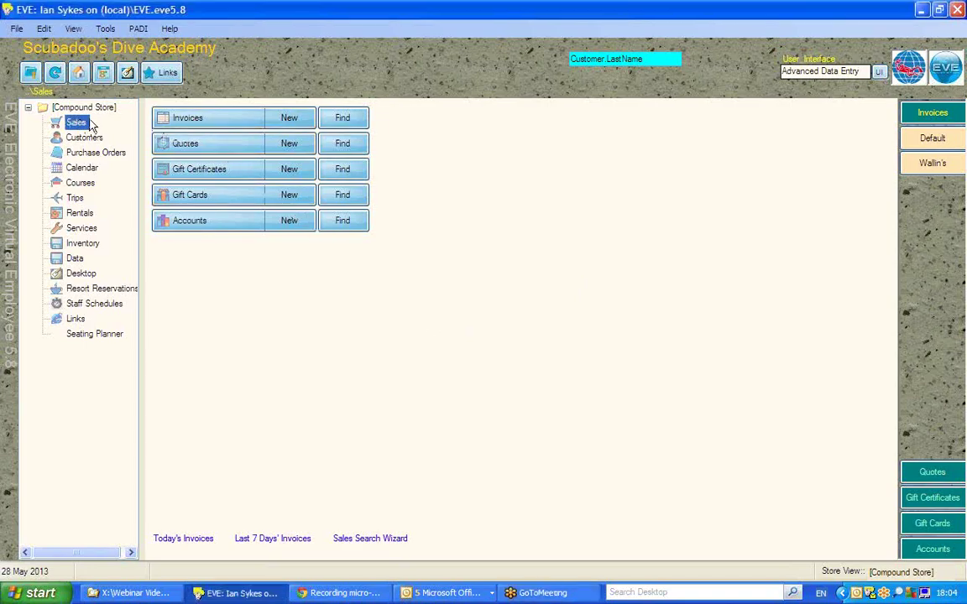
Start a new invoice and examine its options for what happens when New or Save is chosen, including saving a new record
click(283, 120)
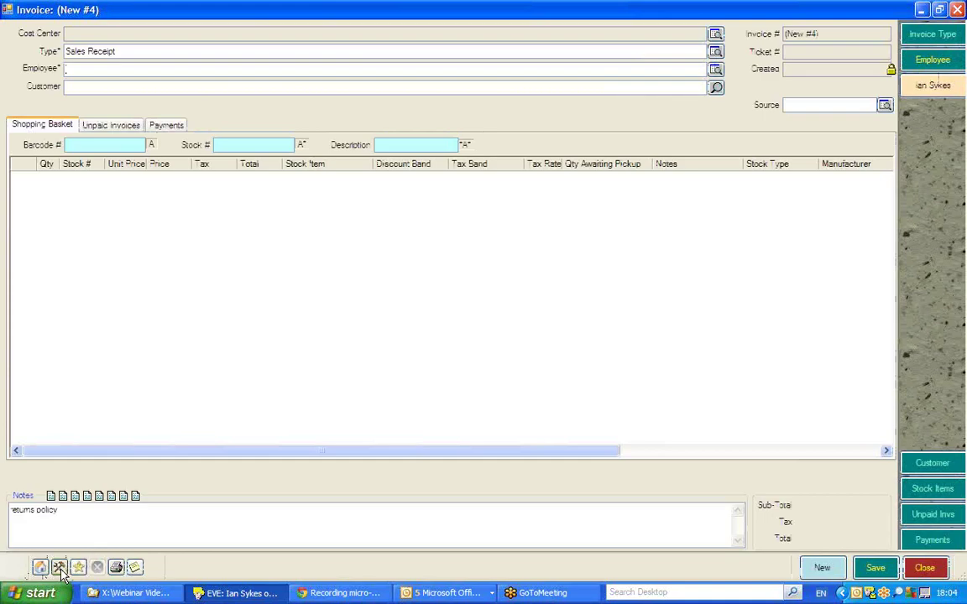
click(59, 568)
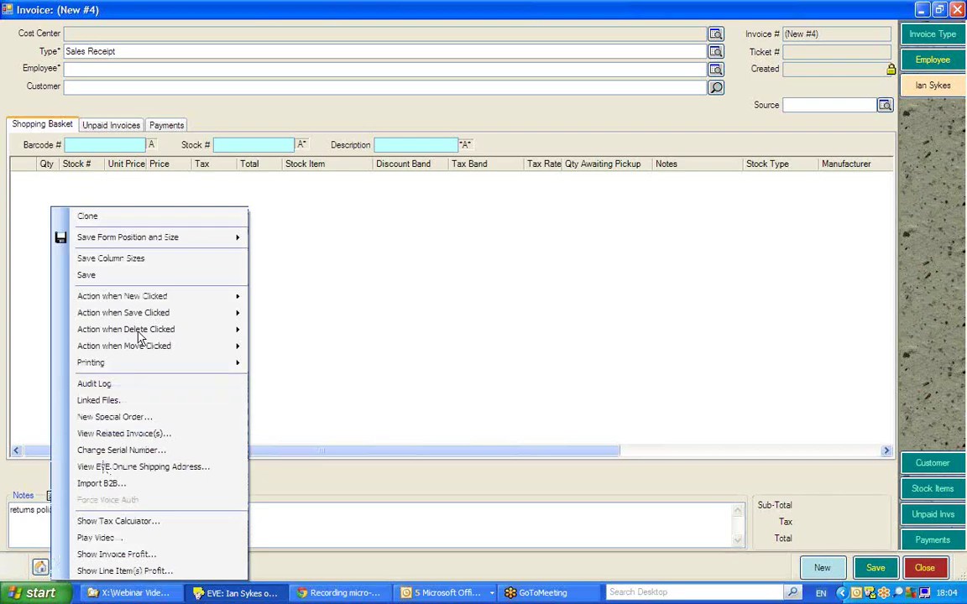
mouse_move(141, 301)
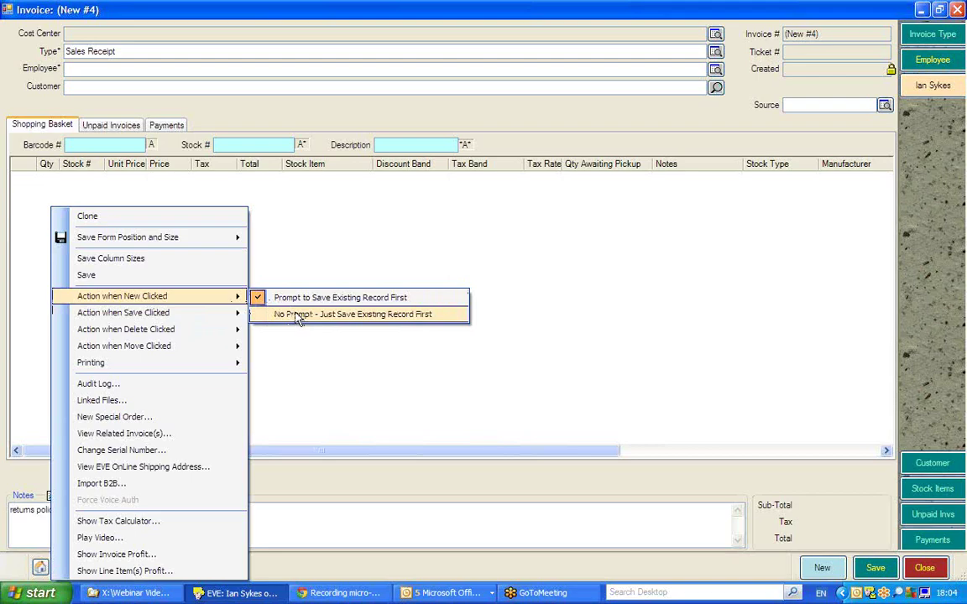
mouse_move(192, 322)
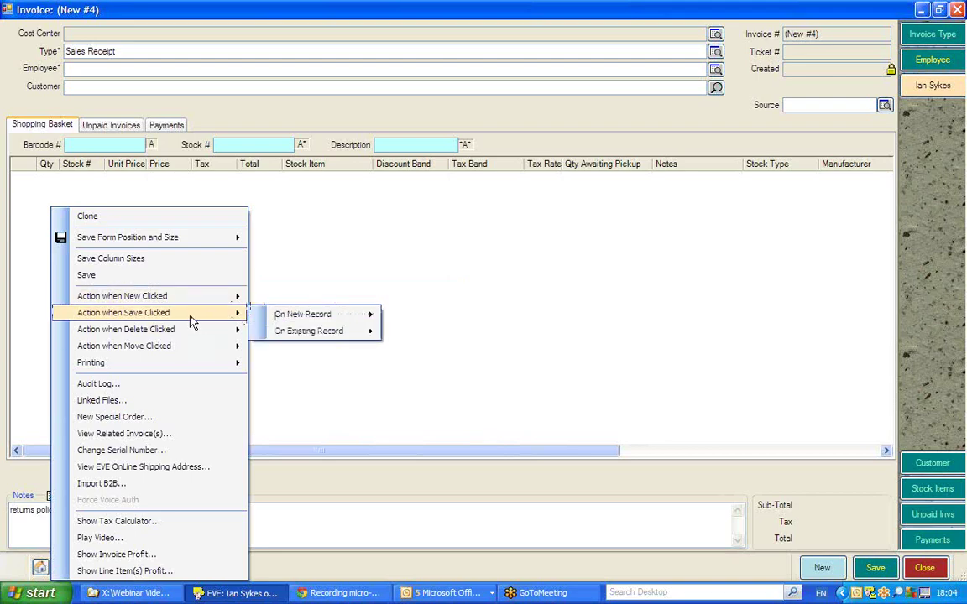
mouse_move(282, 318)
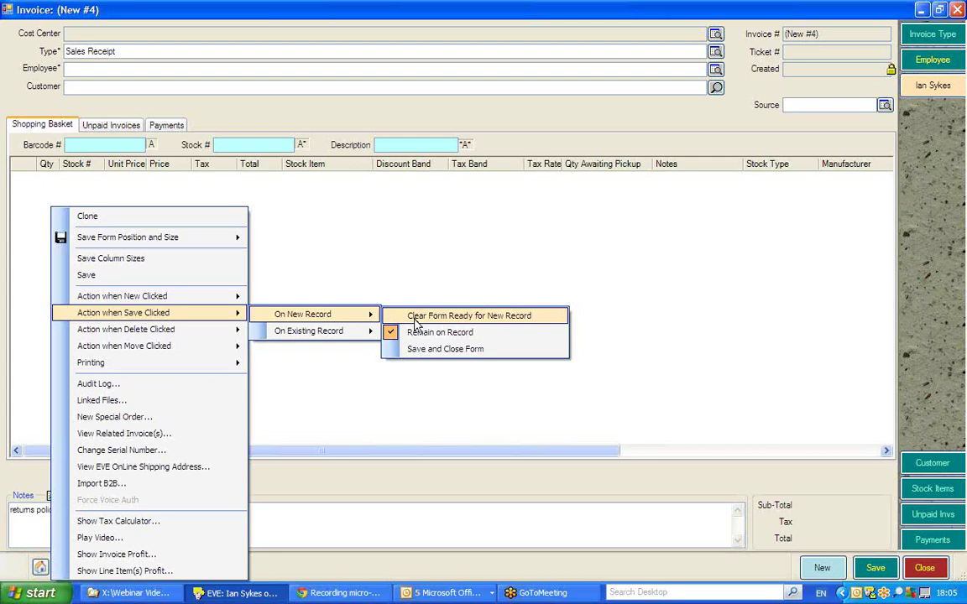
Examine the invoice form's printing options for when new and existing records are saved
mouse_move(172, 371)
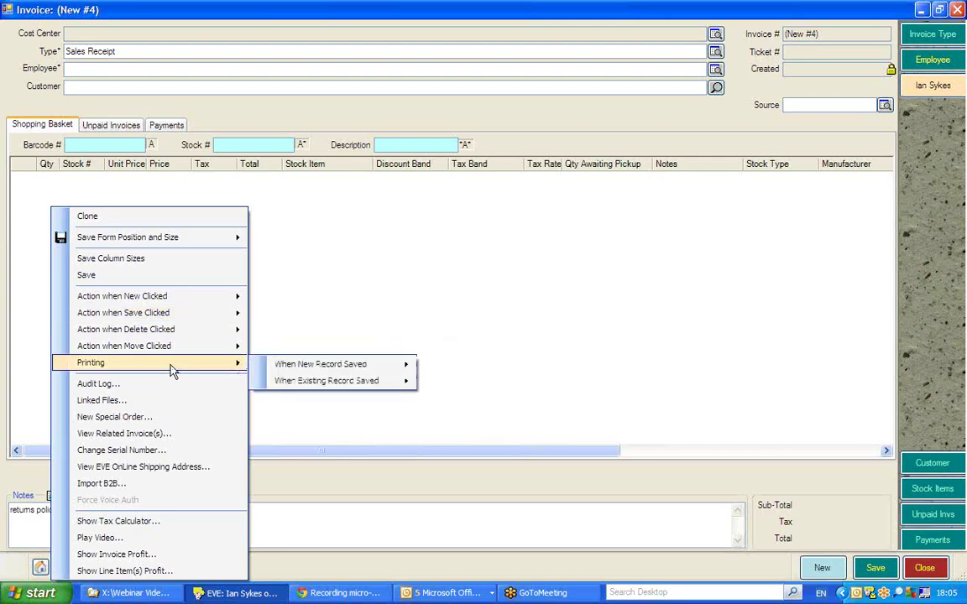
mouse_move(299, 373)
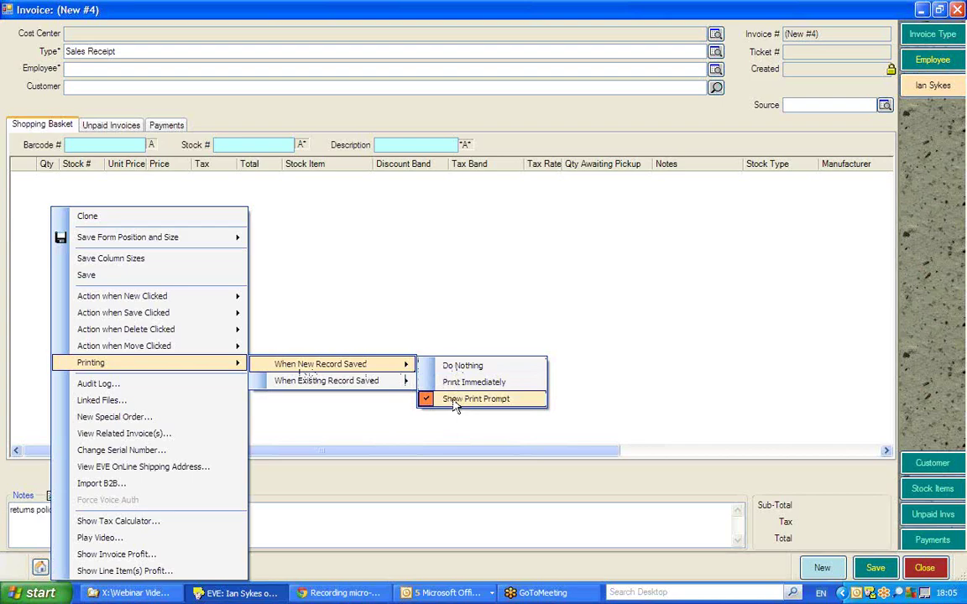
mouse_move(367, 383)
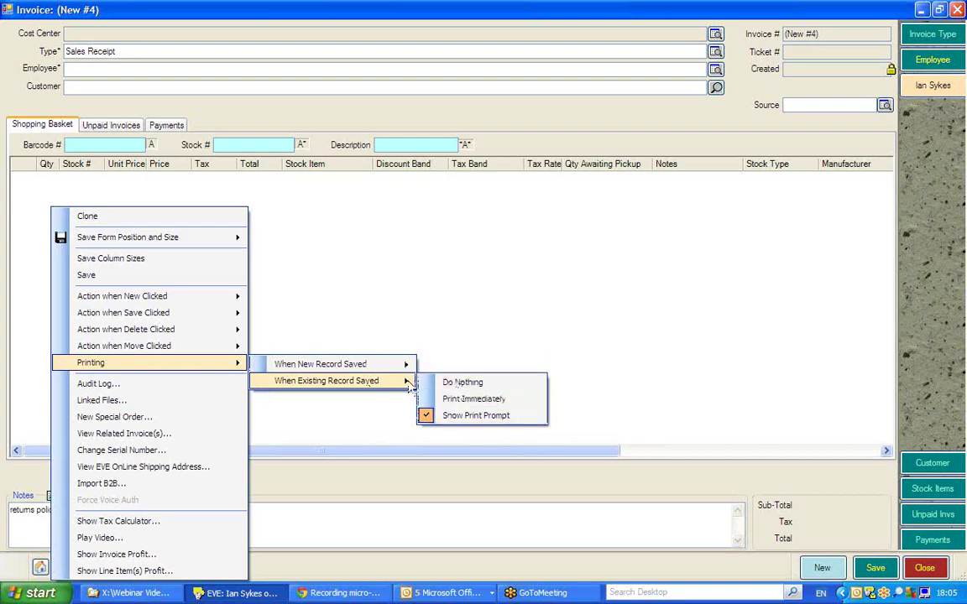
click(344, 319)
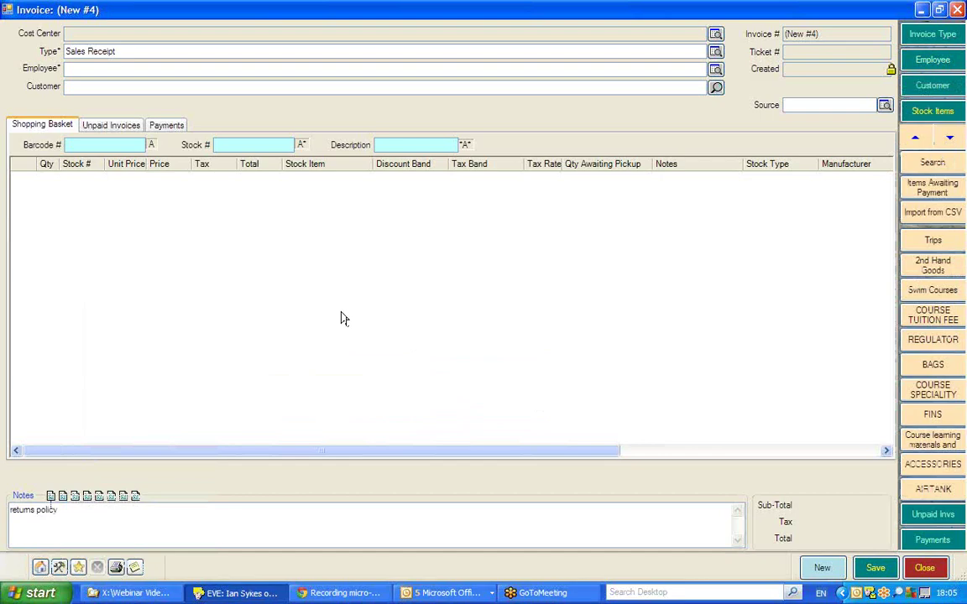
Review the invoice form's action and printing options once more, and close the invoice
click(59, 568)
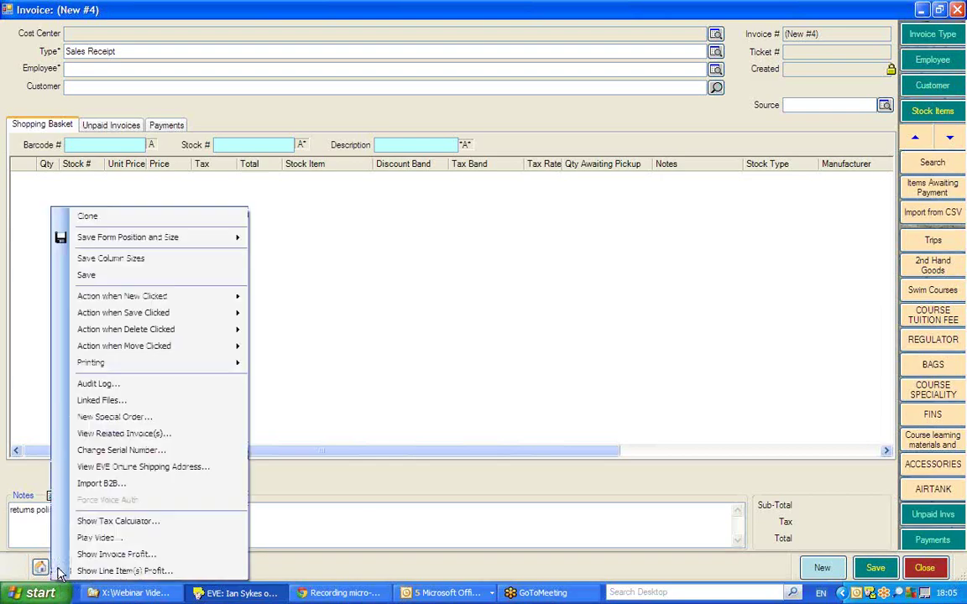
mouse_move(155, 299)
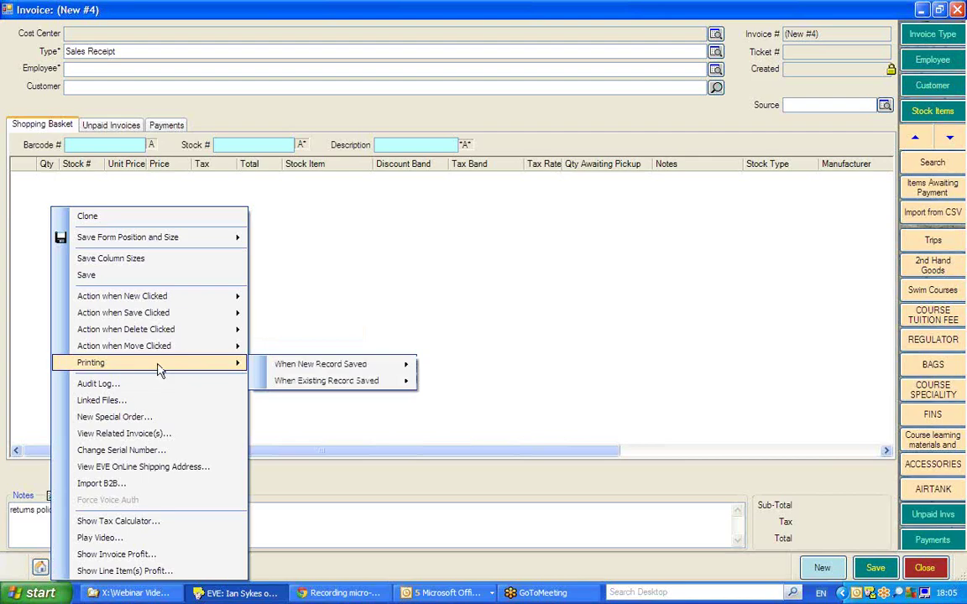
click(923, 568)
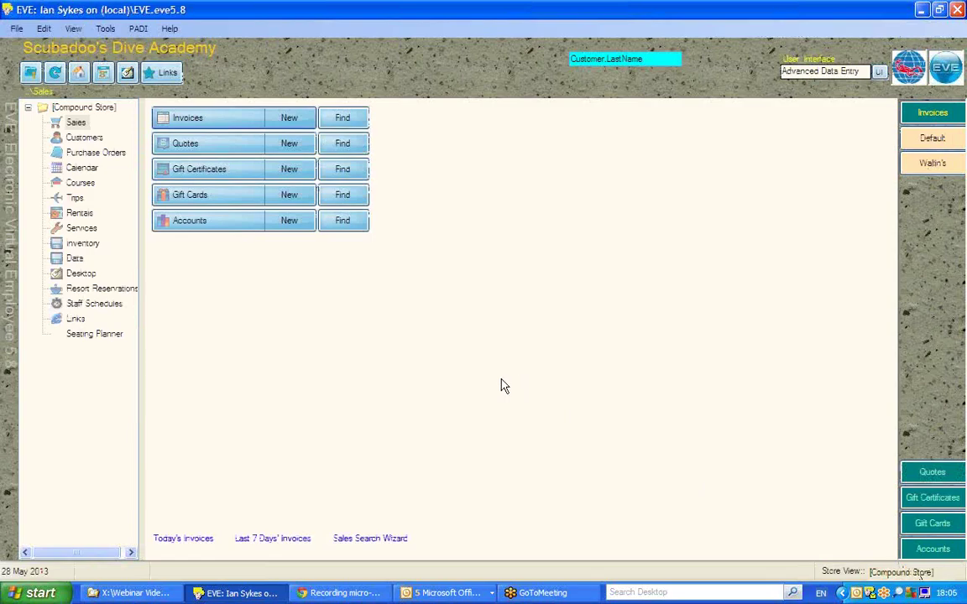
Search the report types in the Data section for "inv" and open the Invoice report type
click(74, 258)
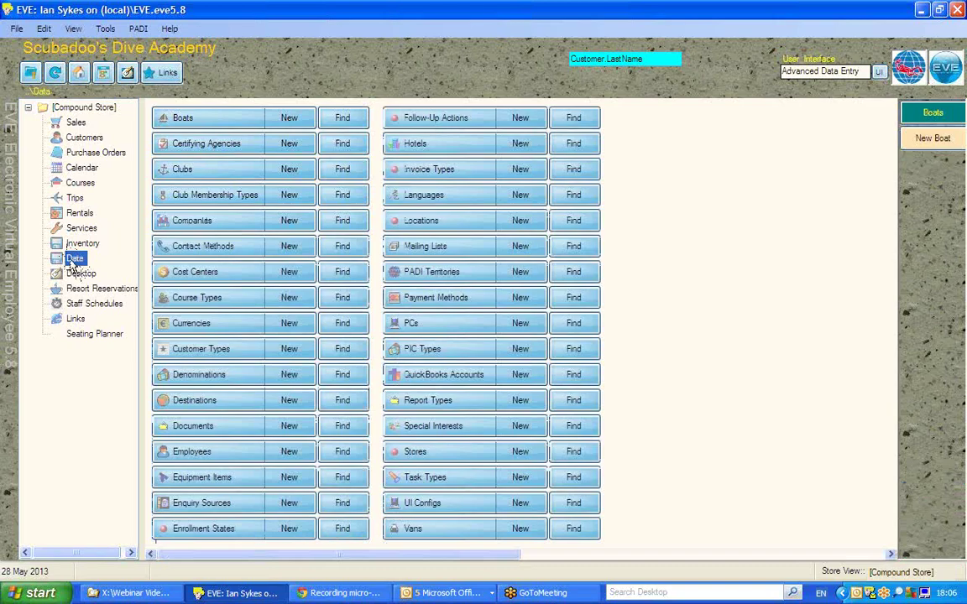
click(581, 400)
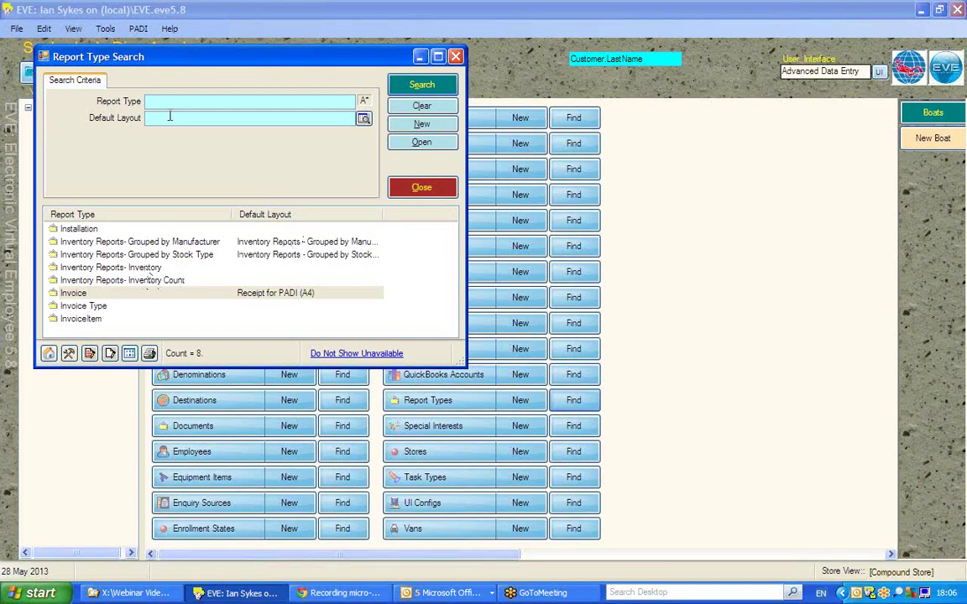
click(158, 100)
text(inv)
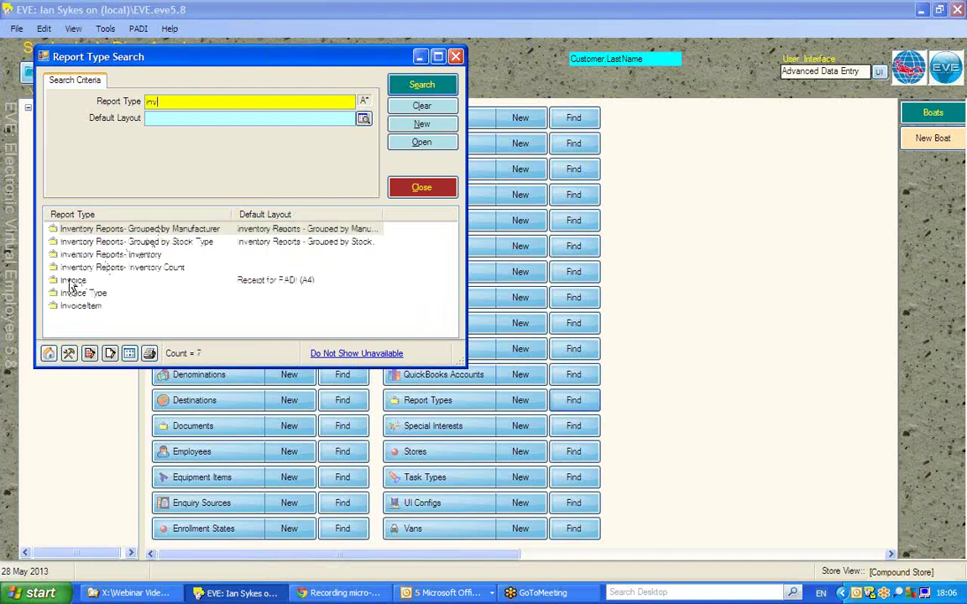
double_click(71, 282)
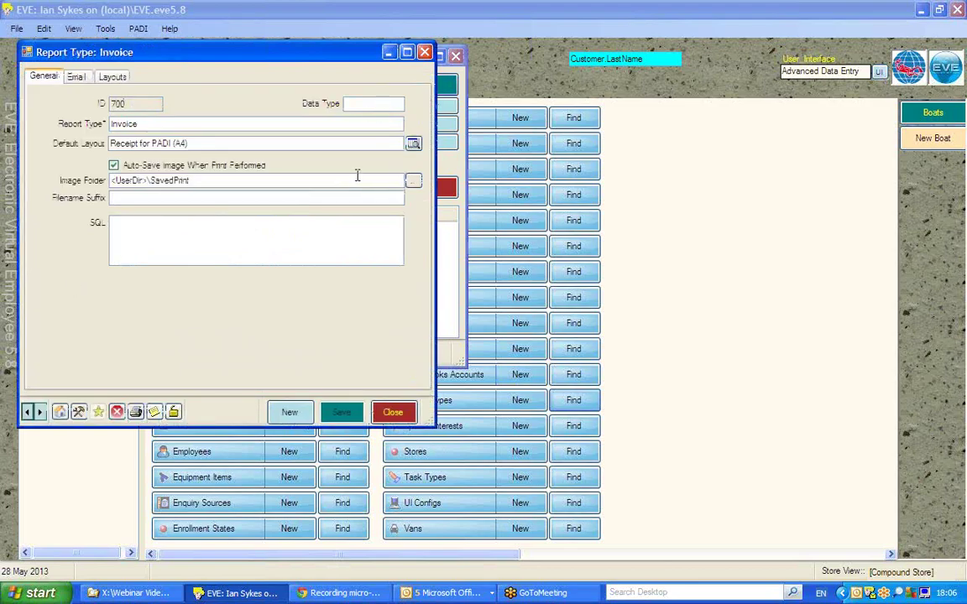
Set the Invoice report type's default layout to Receipt (A4)
click(413, 144)
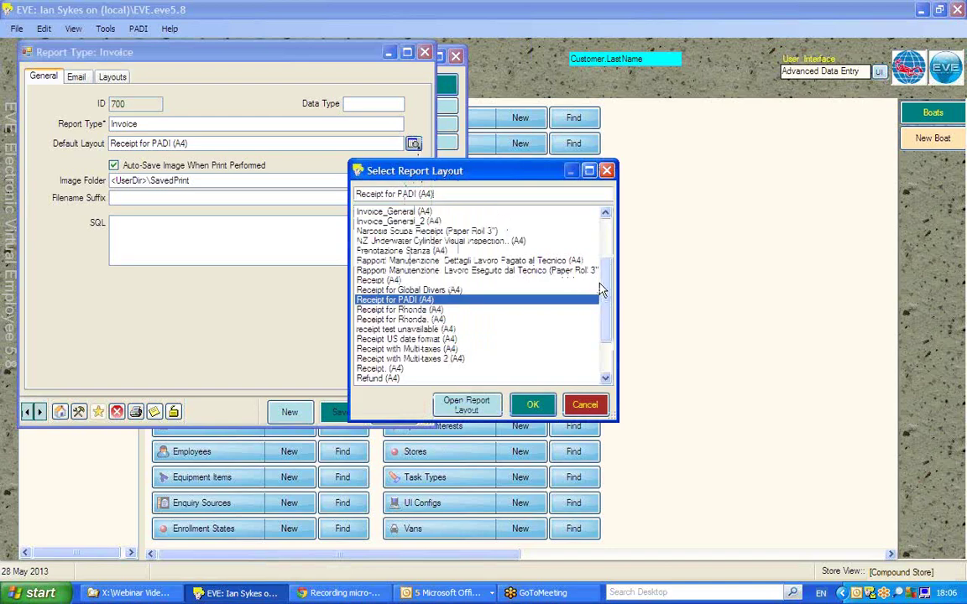
click(606, 231)
drag(606, 230, 607, 283)
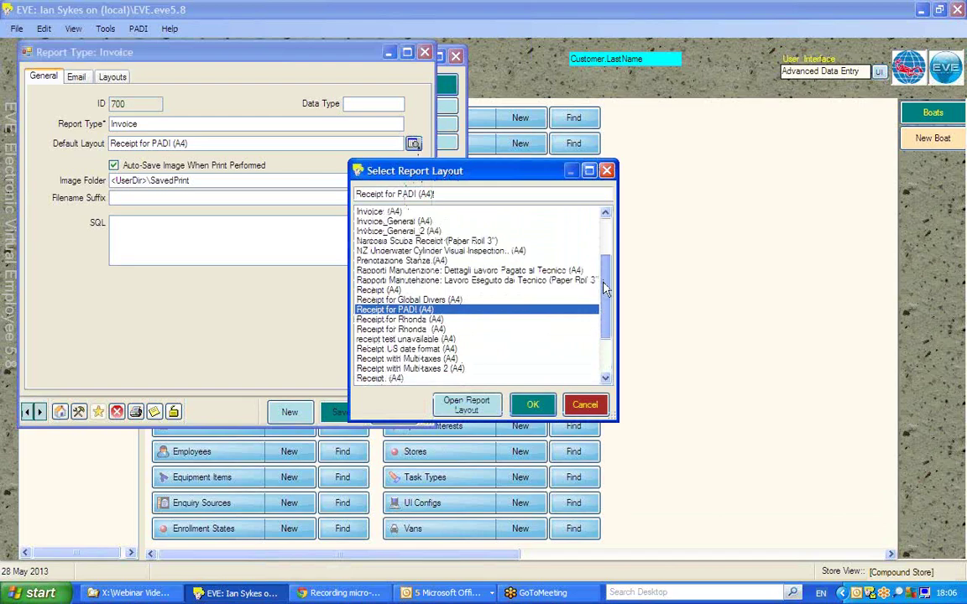
click(361, 290)
double_click(361, 292)
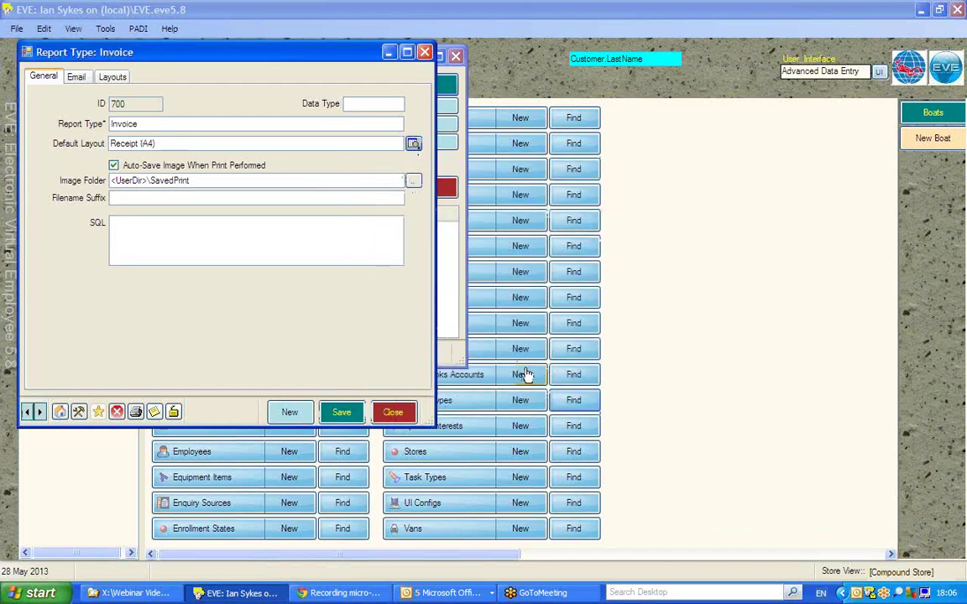
Compare the Text and HTML formats of the Invoice report type's default email body, ending on HTML
click(73, 82)
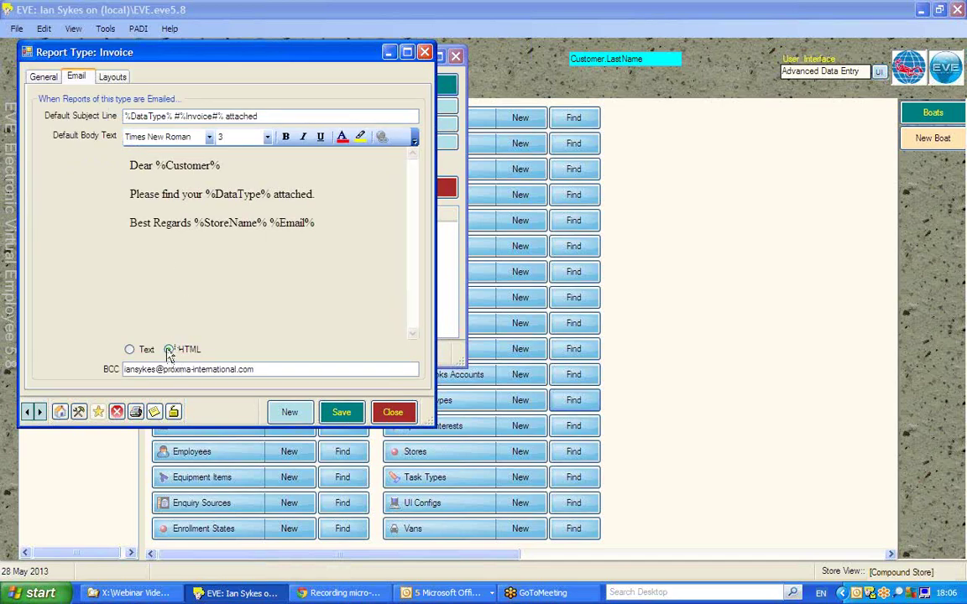
click(130, 350)
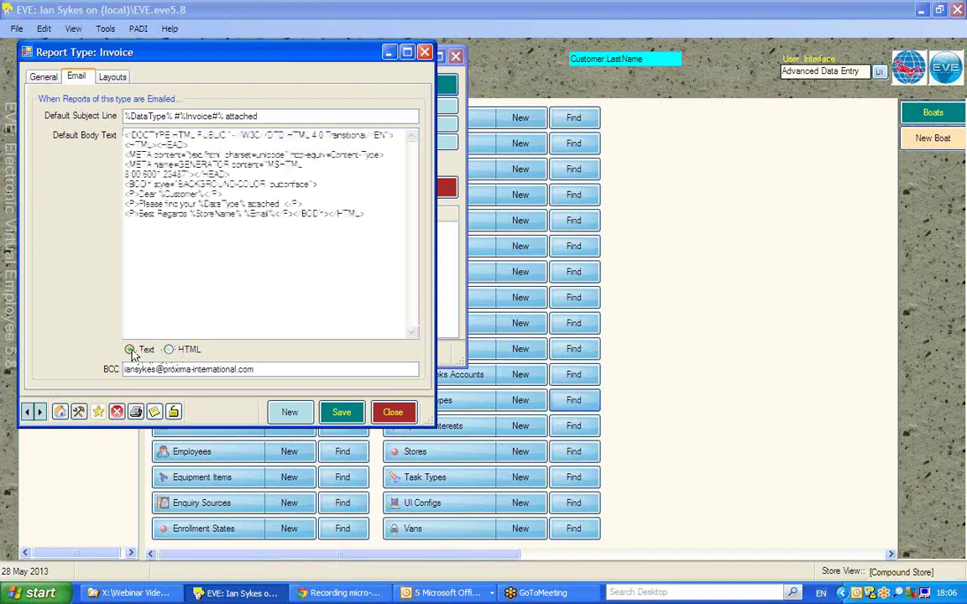
click(169, 349)
click(130, 350)
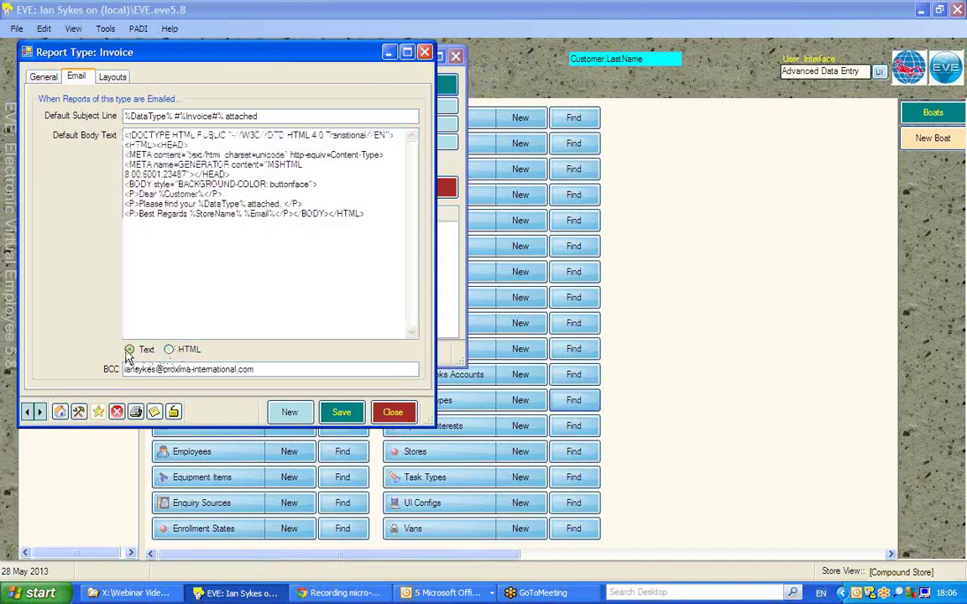
click(168, 349)
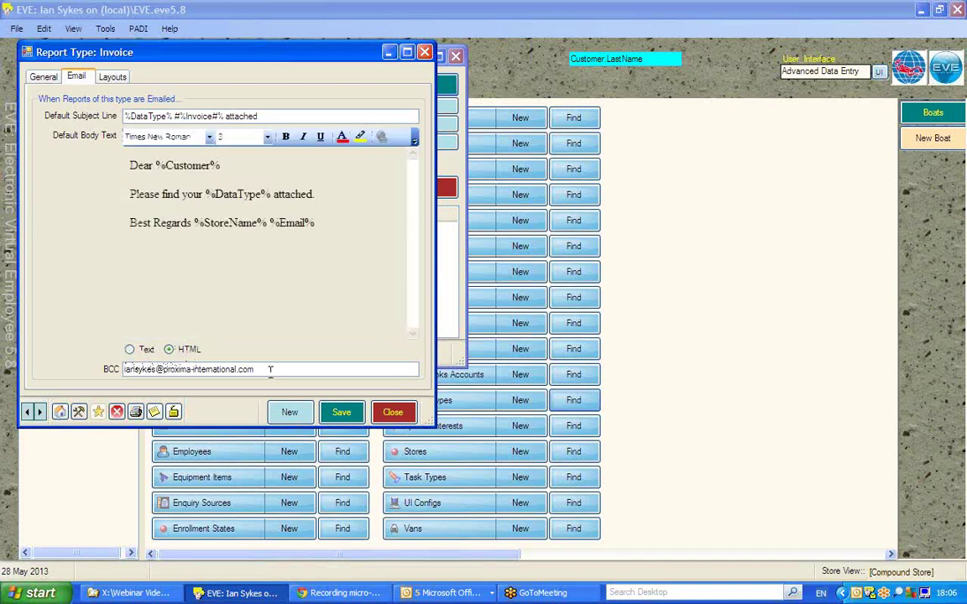
Examine the BCC address and the placeholders in the default subject line and body text of the invoice email
drag(244, 370, 25, 336)
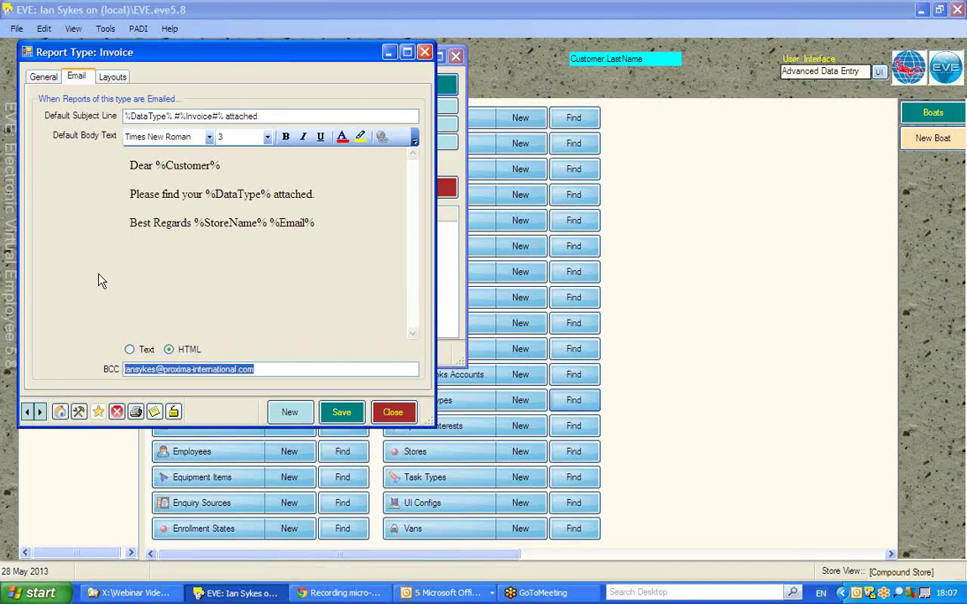
click(156, 166)
double_click(156, 165)
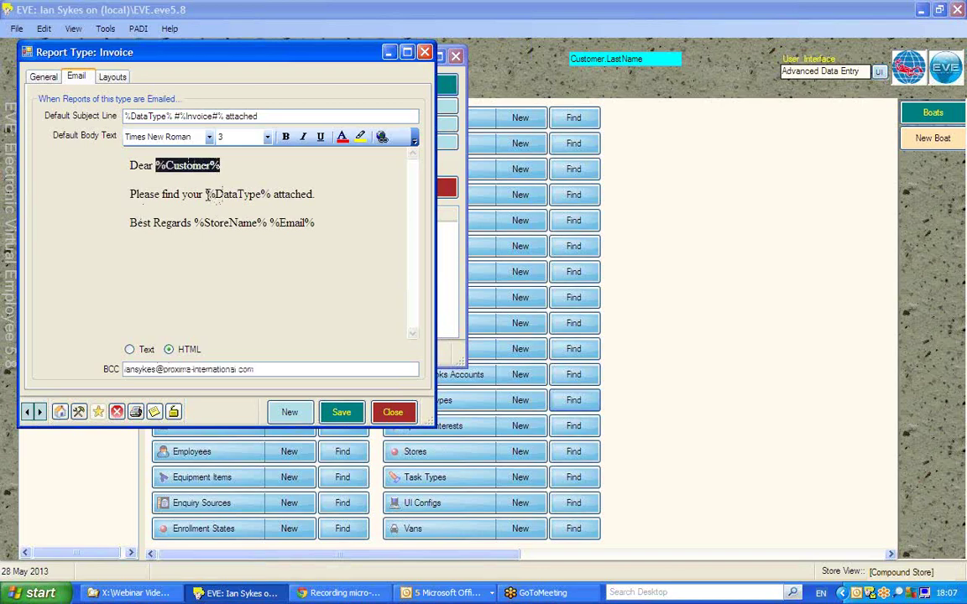
drag(205, 194, 271, 194)
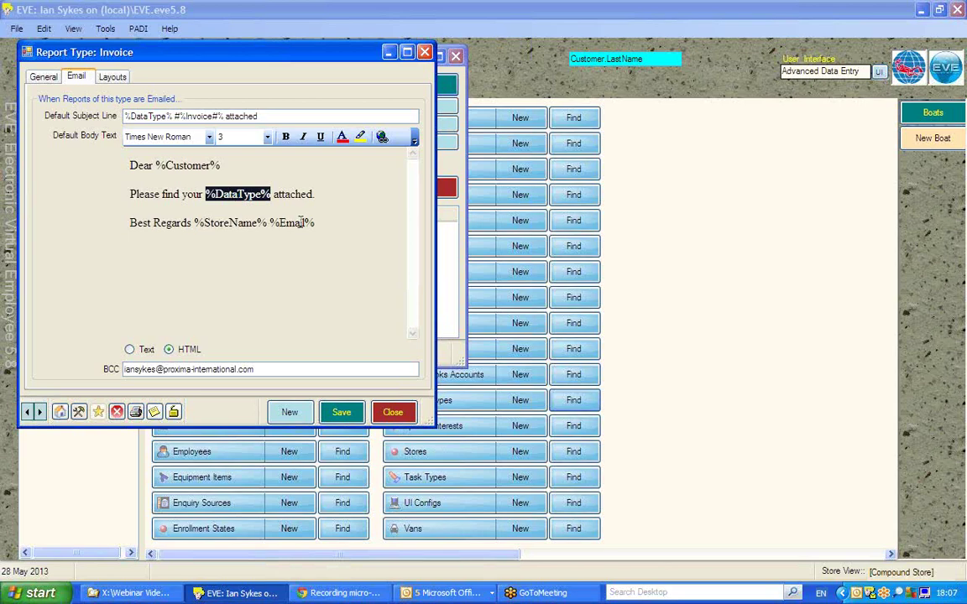
drag(321, 222, 199, 227)
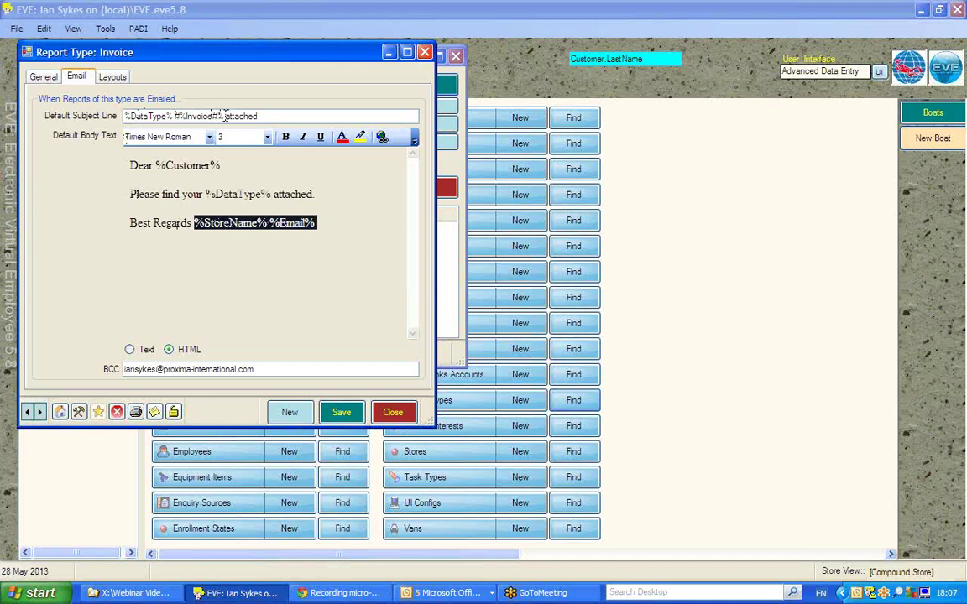
drag(220, 116, 124, 116)
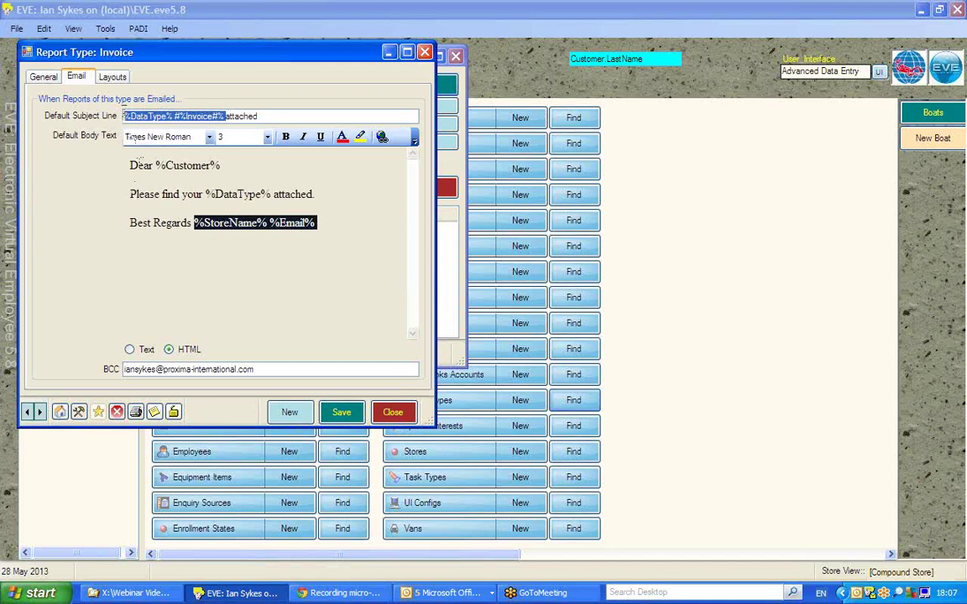
click(124, 116)
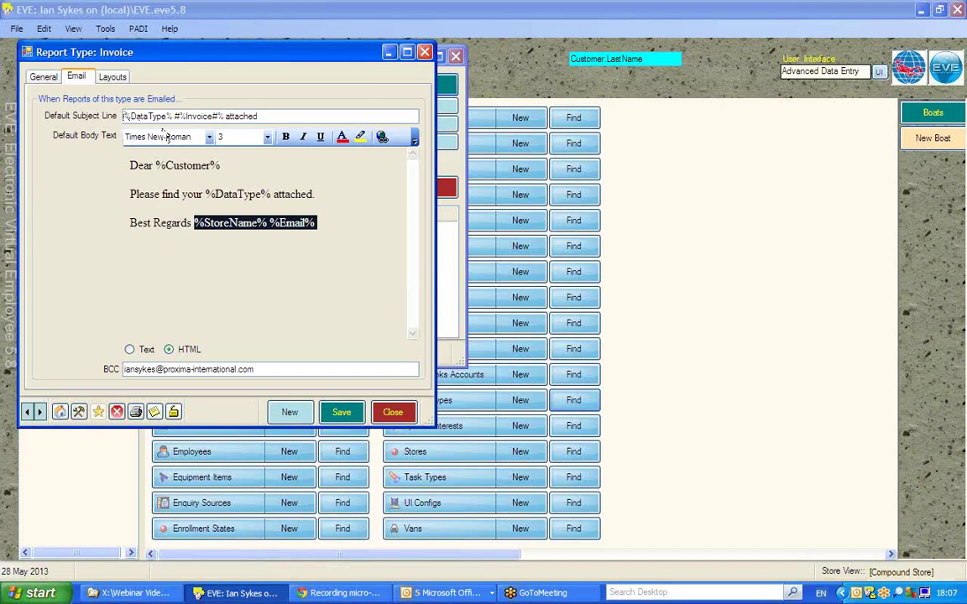
click(132, 163)
drag(132, 163, 315, 224)
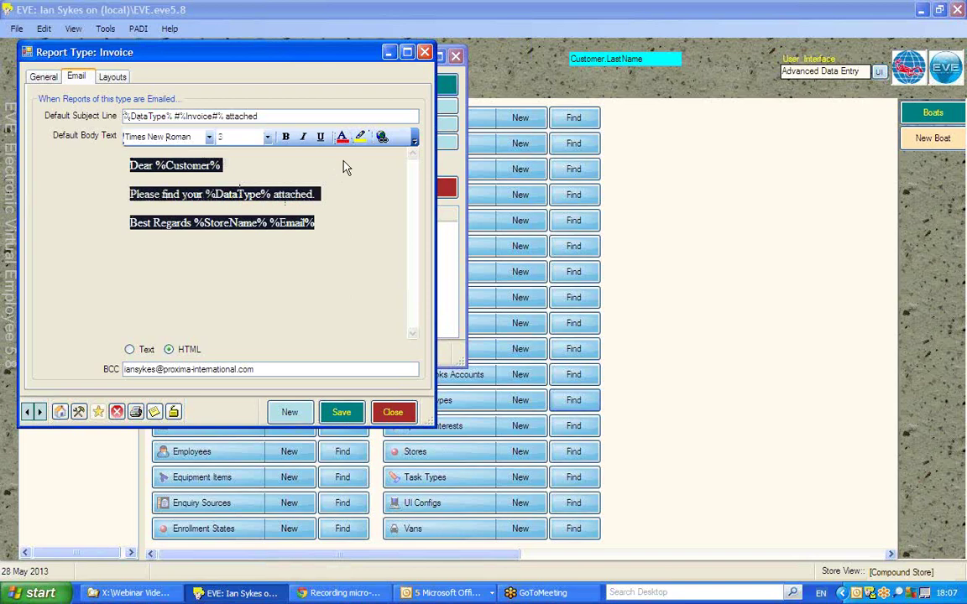
click(298, 244)
click(335, 223)
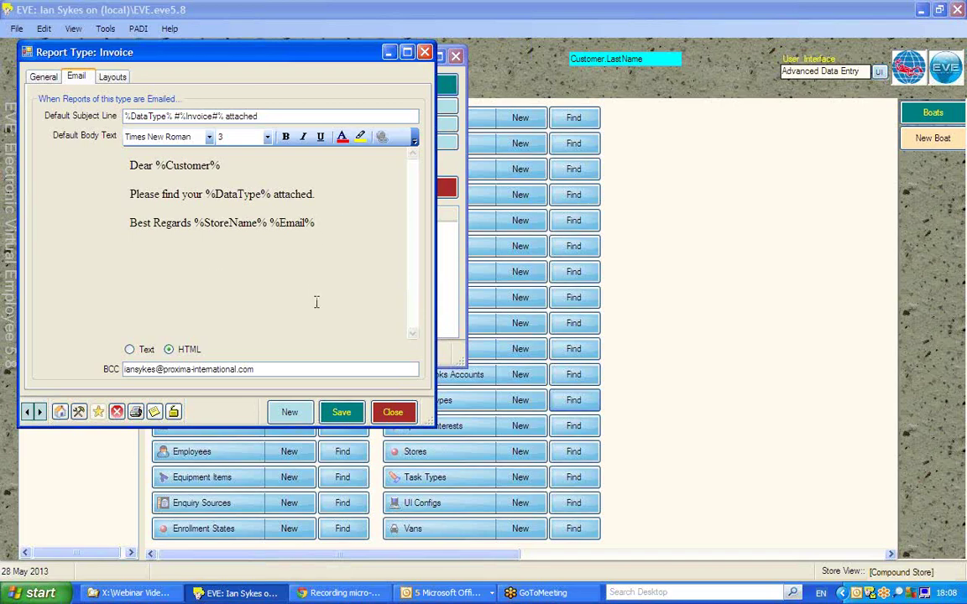
Close the Invoice report type without saving the changes, and close the report type search
click(404, 413)
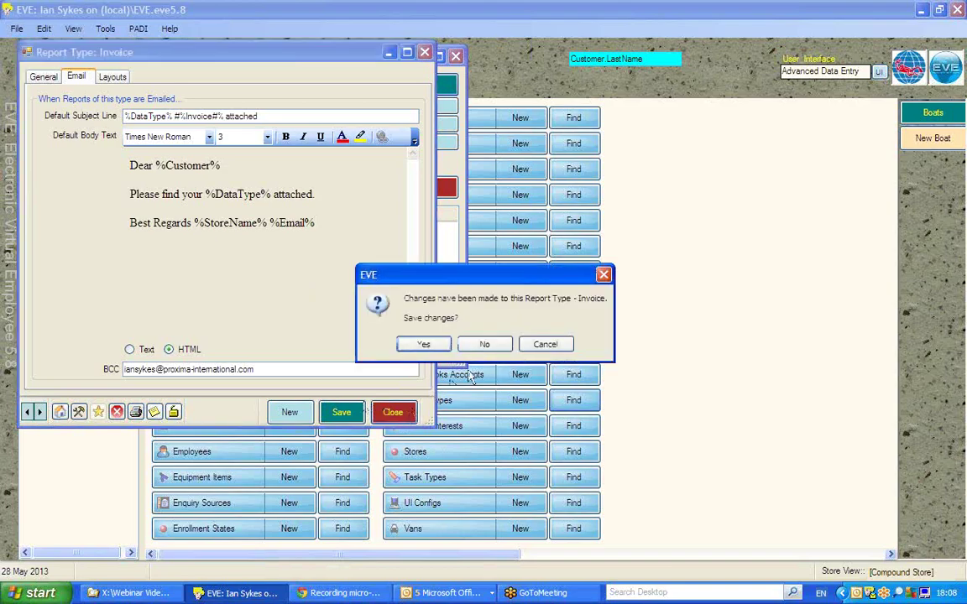
click(480, 344)
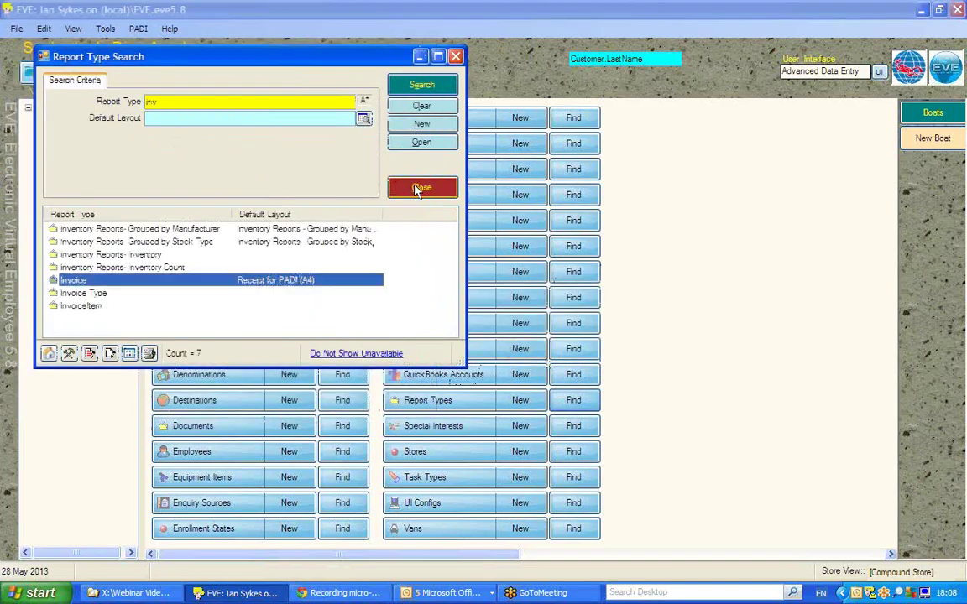
click(414, 190)
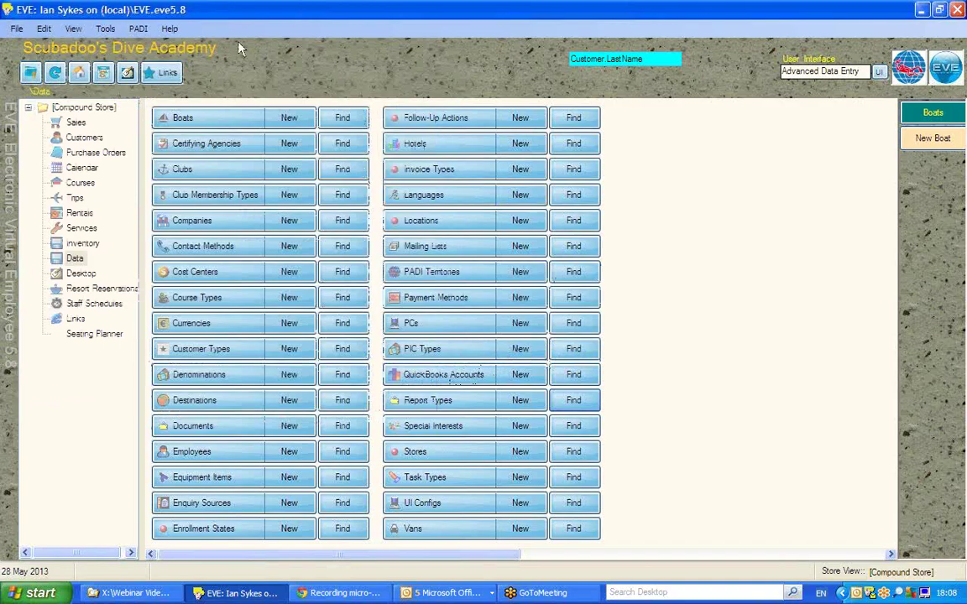
Search the print layouts with the language set to English and the report type set to Invoice
click(105, 29)
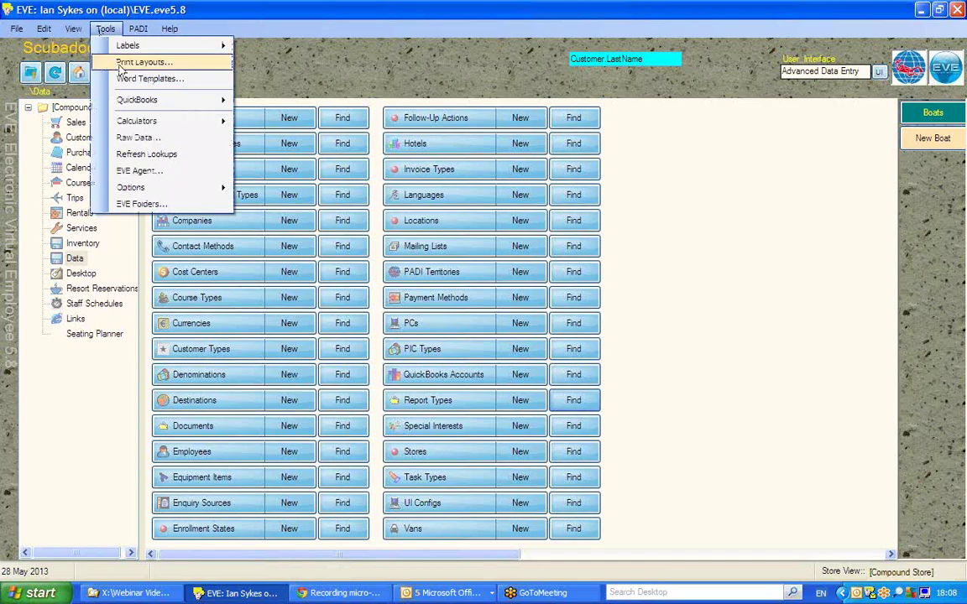
click(112, 63)
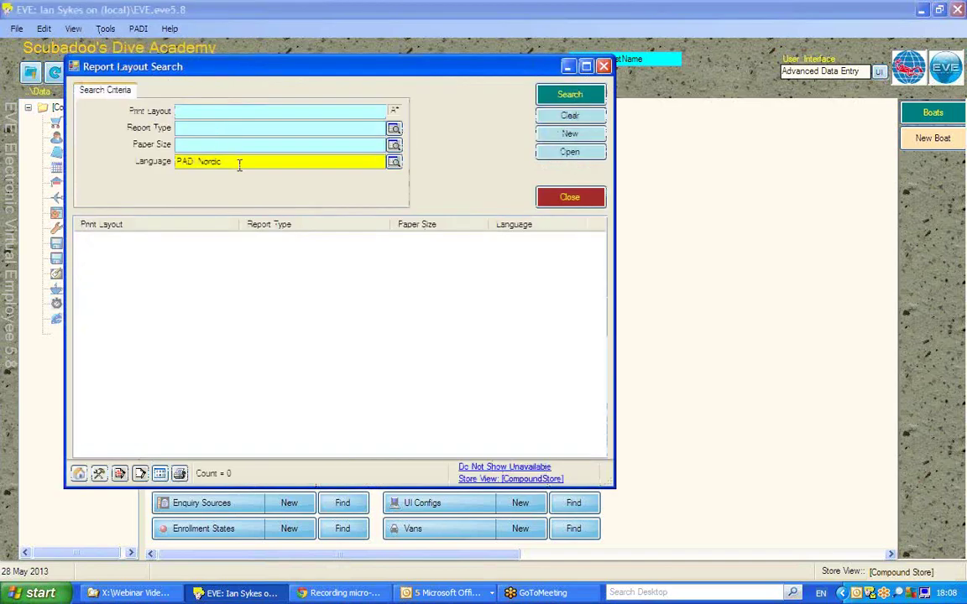
drag(220, 162, 152, 162)
text(English)
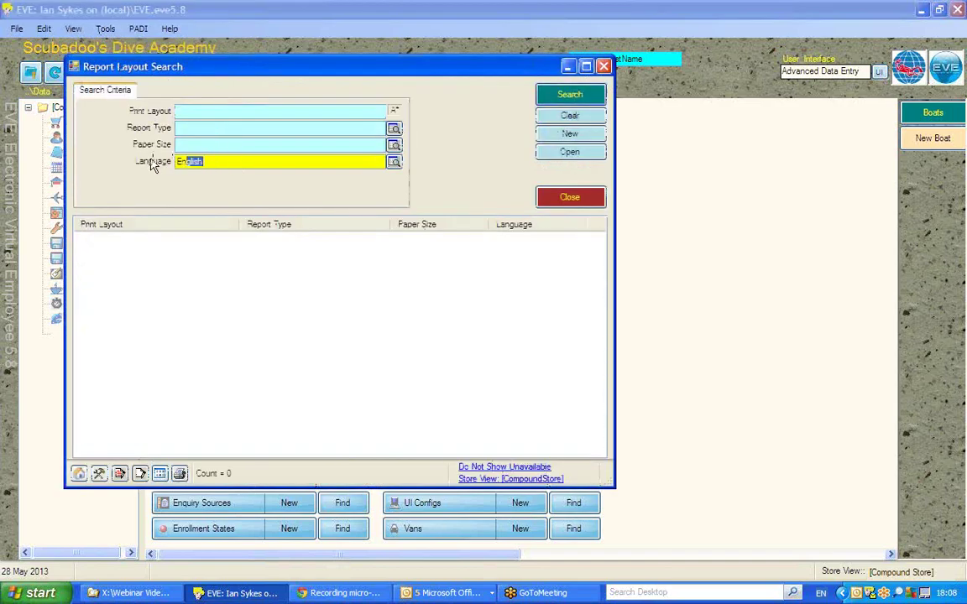
key(Return)
click(194, 111)
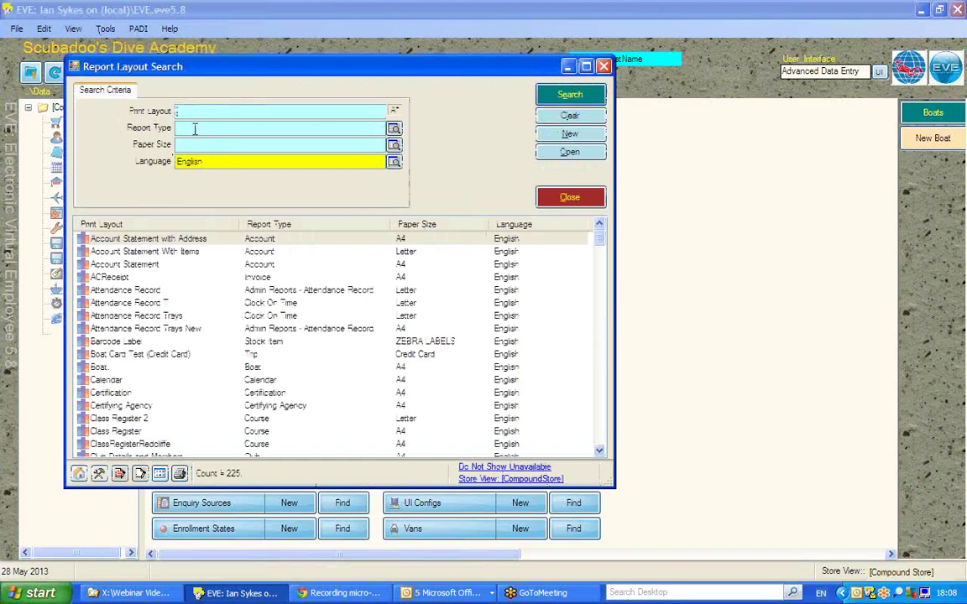
click(191, 128)
text(Invoice)
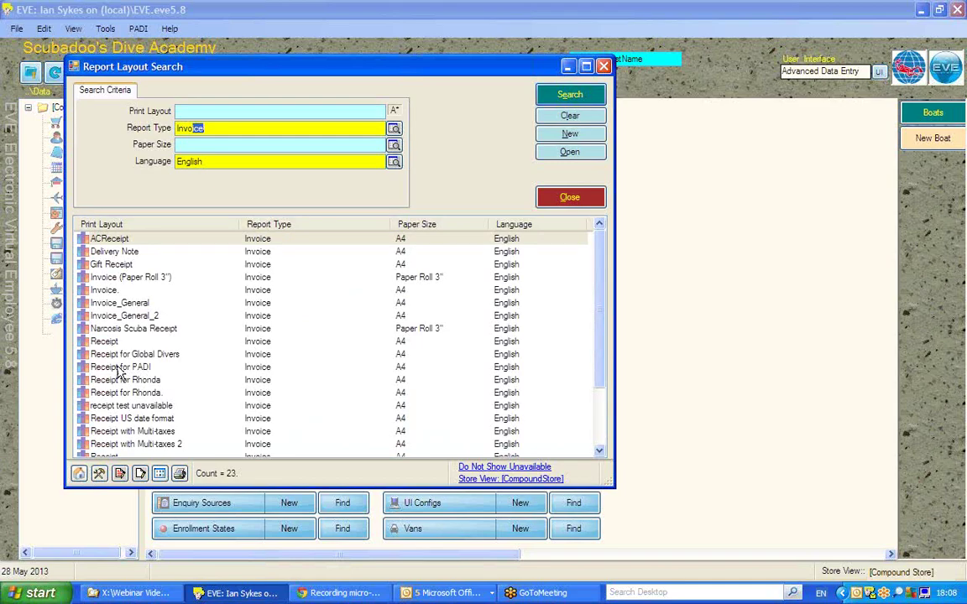
Open the Receipt (A4) layout and inspect the field properties of the customer home address, company name and title fields
double_click(99, 340)
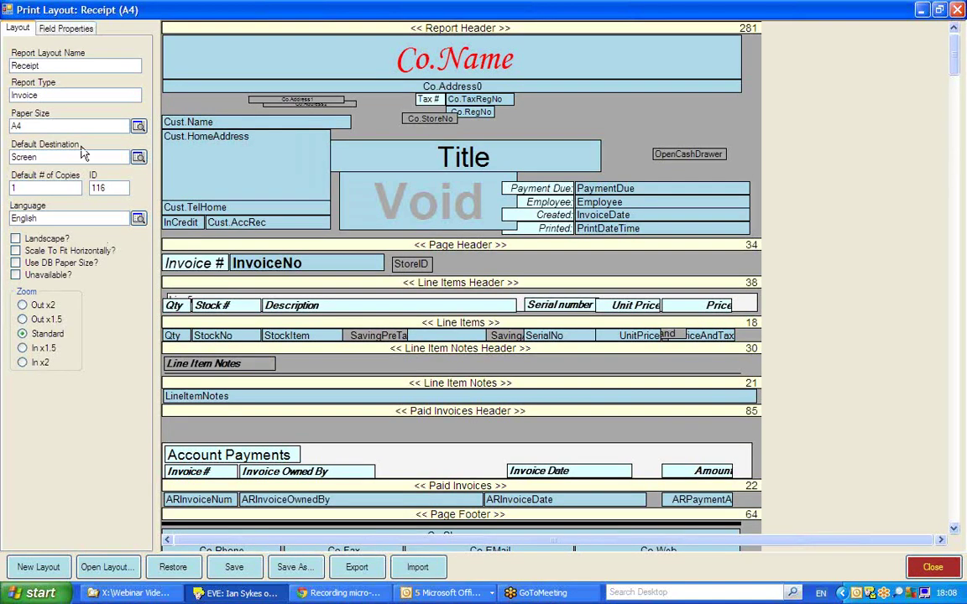
click(49, 30)
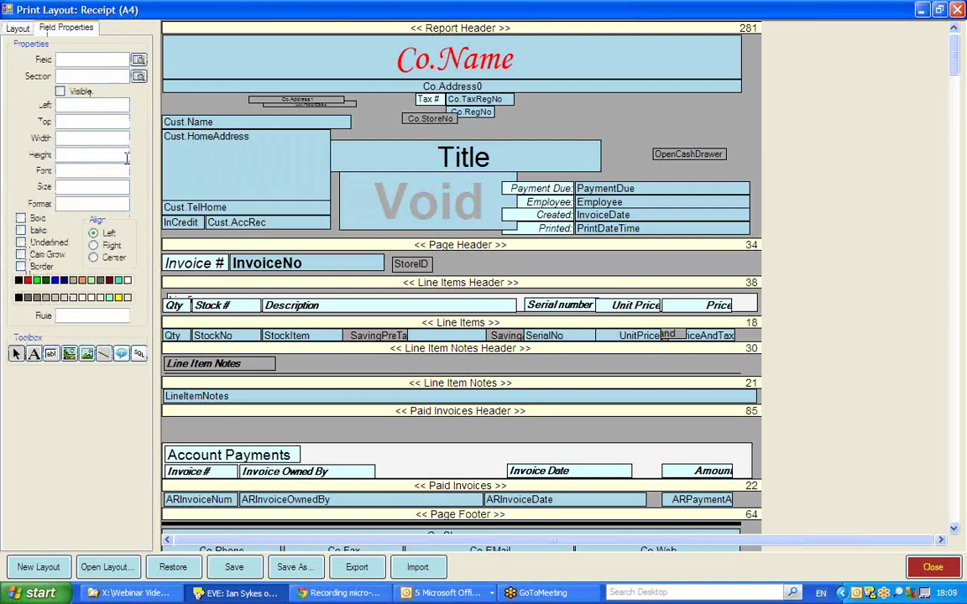
click(235, 186)
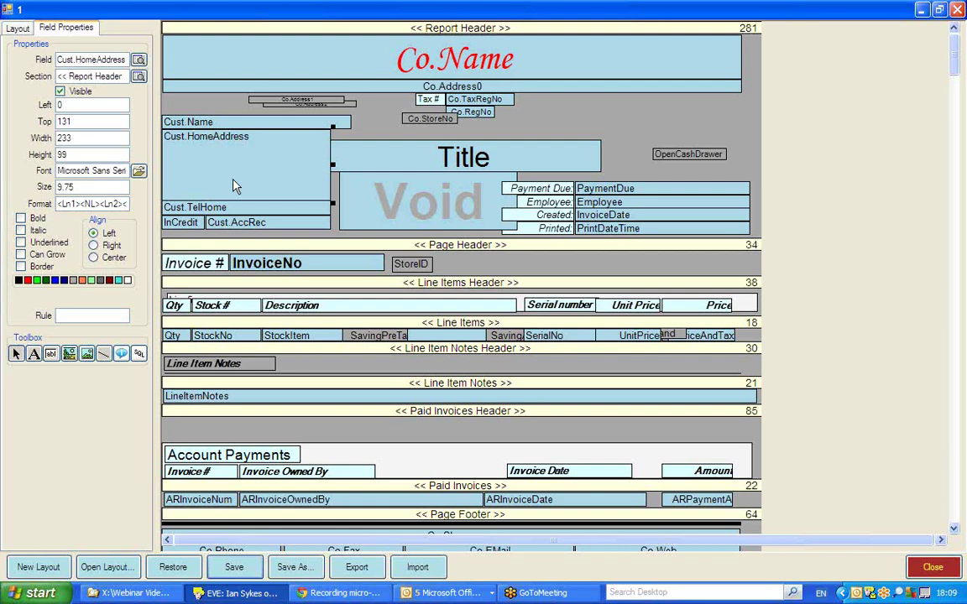
click(440, 64)
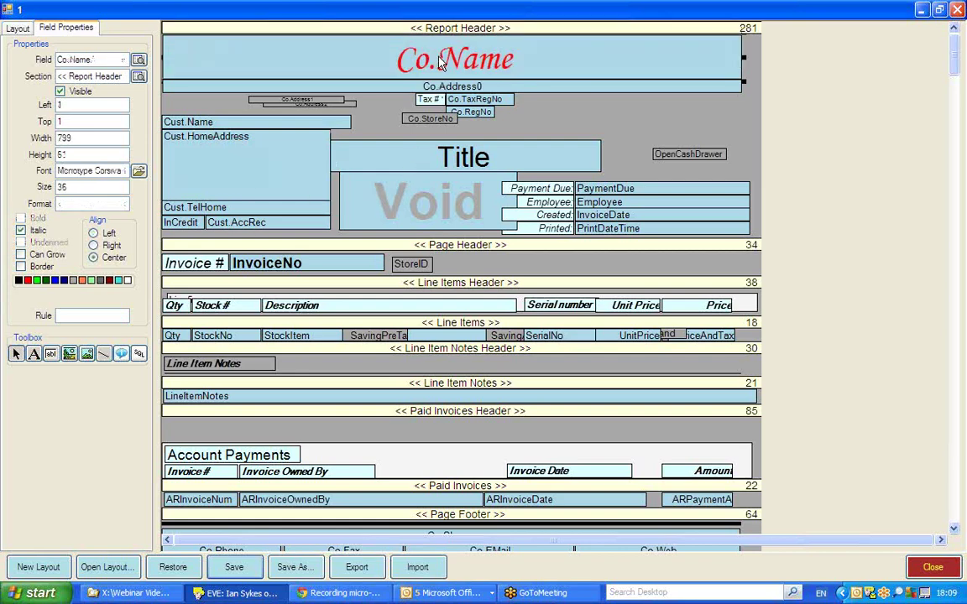
click(422, 162)
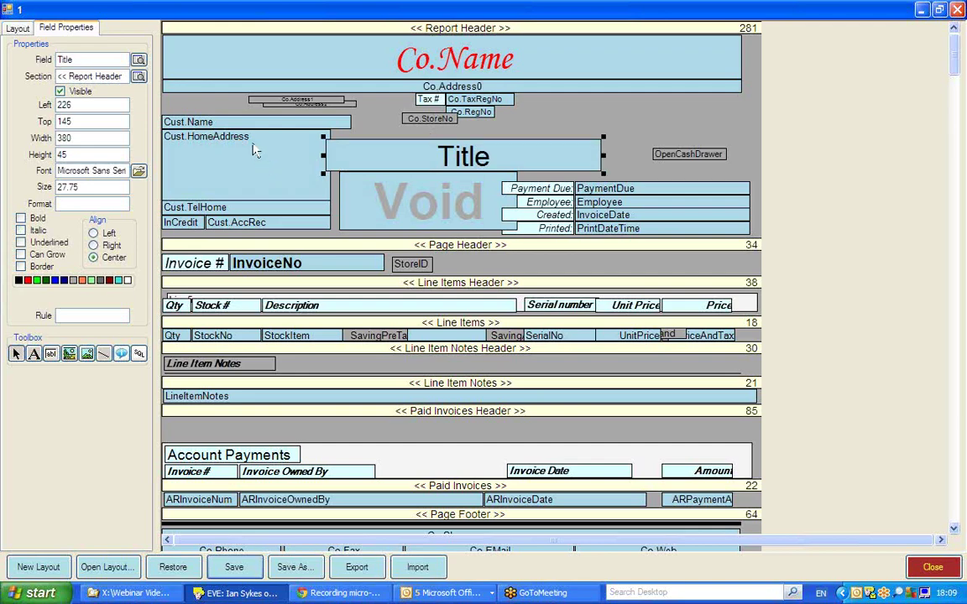
click(254, 147)
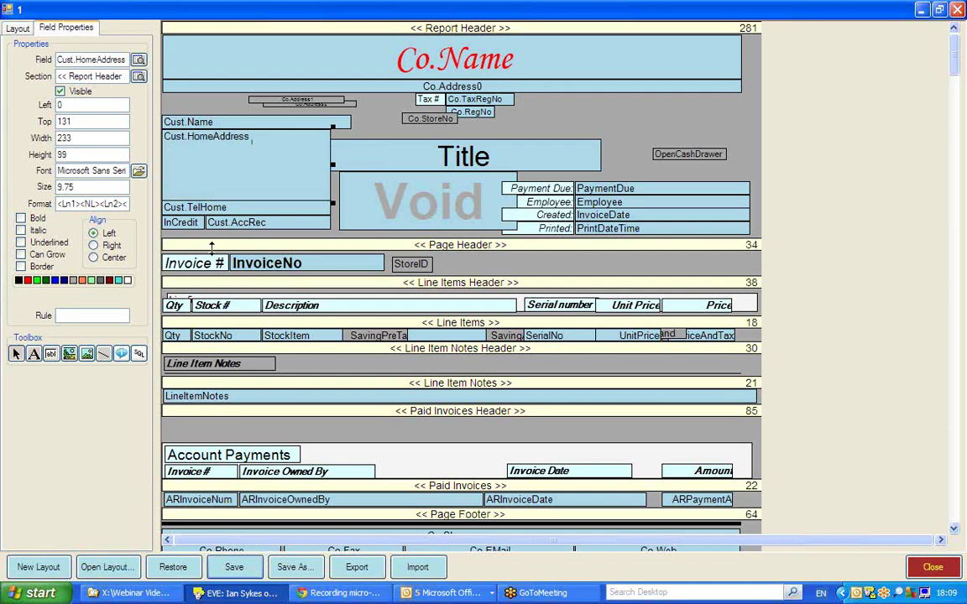
Change the text of the "Invoice #" label in the page header to "Sale #"
click(183, 267)
click(183, 266)
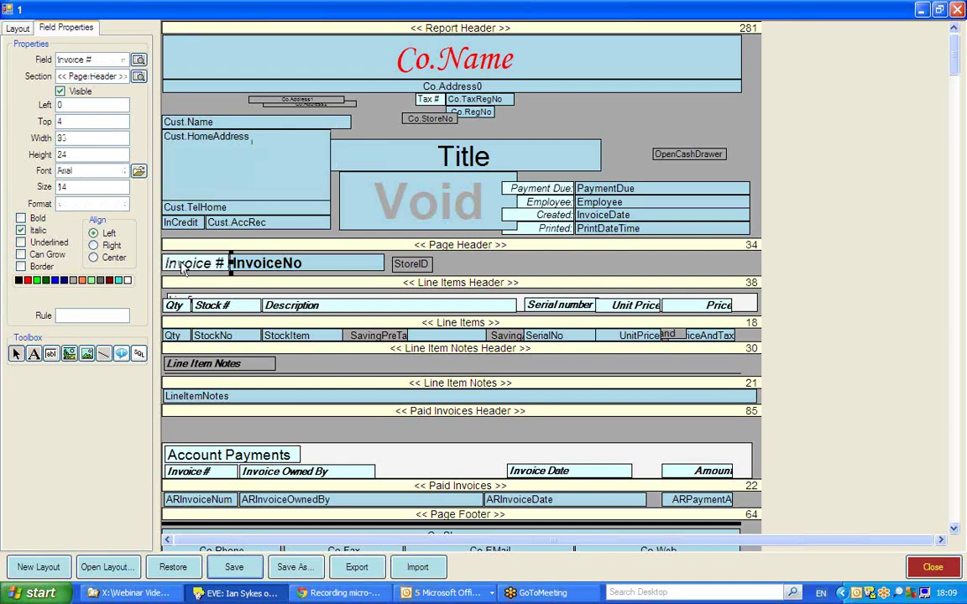
drag(181, 263, 183, 265)
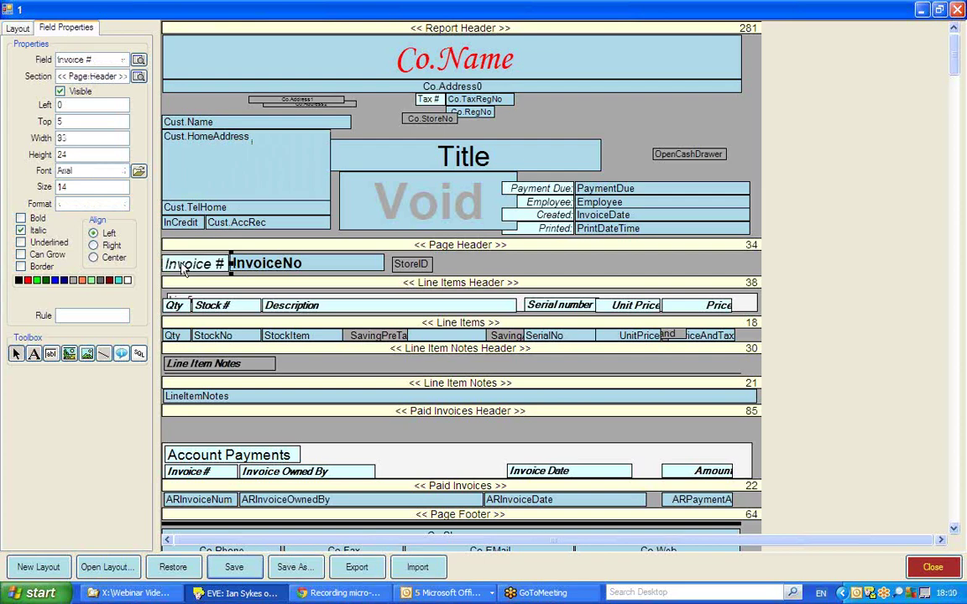
right_click(184, 266)
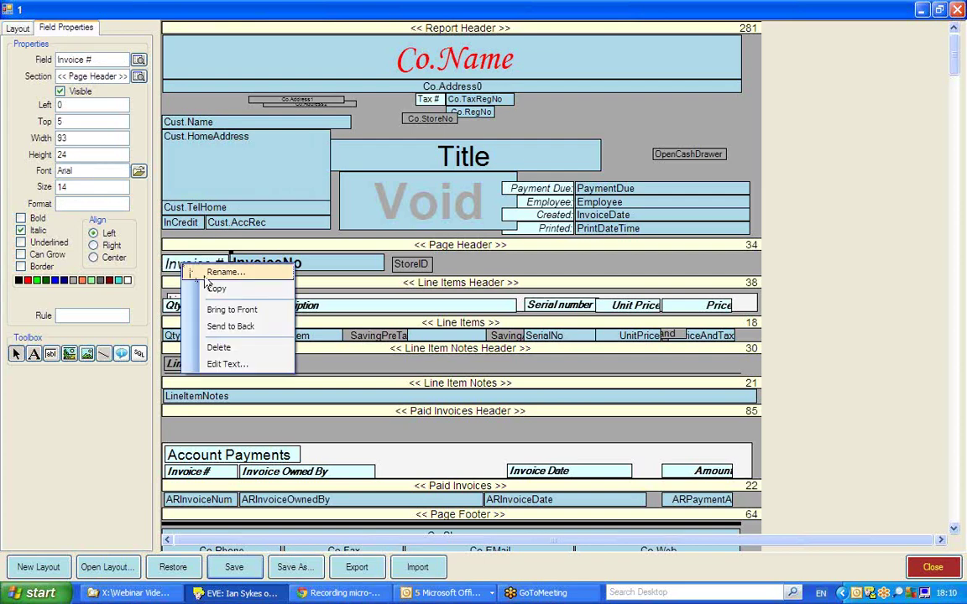
click(222, 364)
double_click(375, 330)
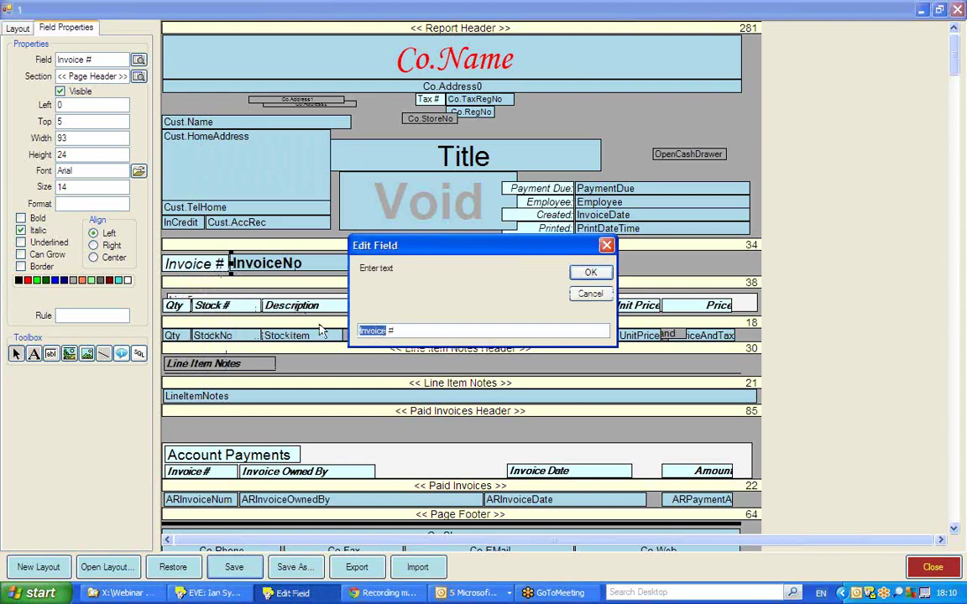
text(Sales)
click(590, 273)
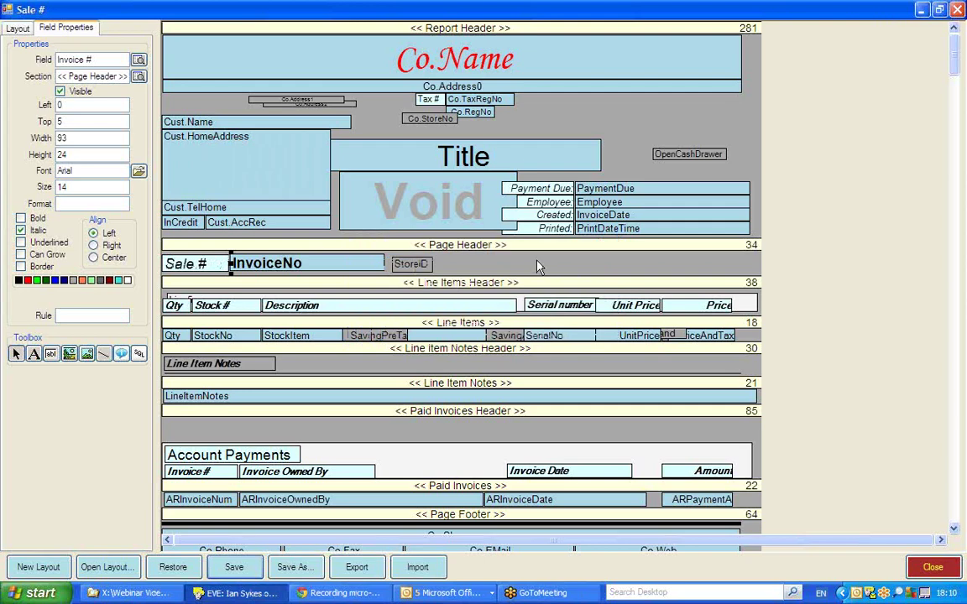
Make the Employee field and its "Employee:" label in the report header not visible
click(622, 204)
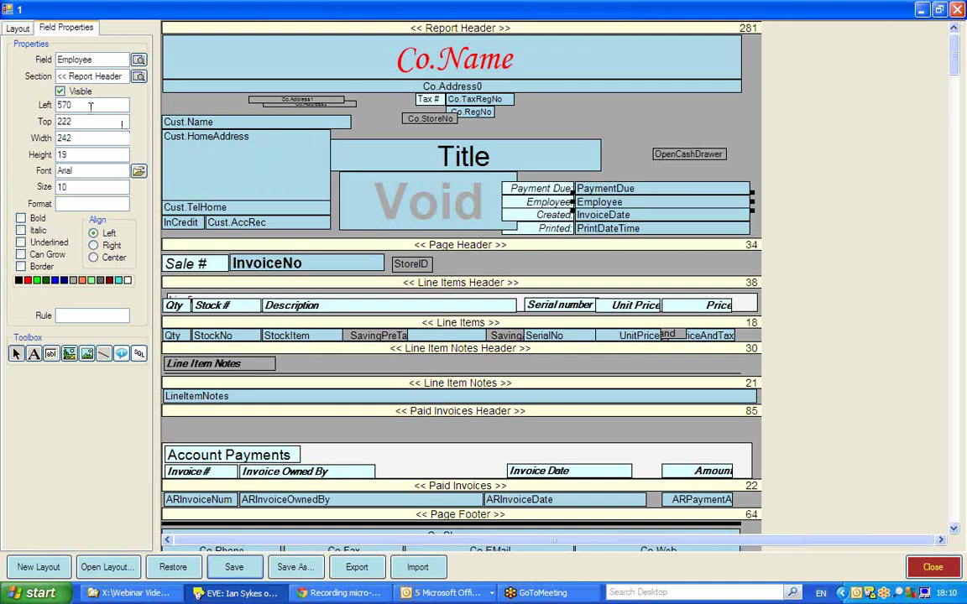
click(60, 92)
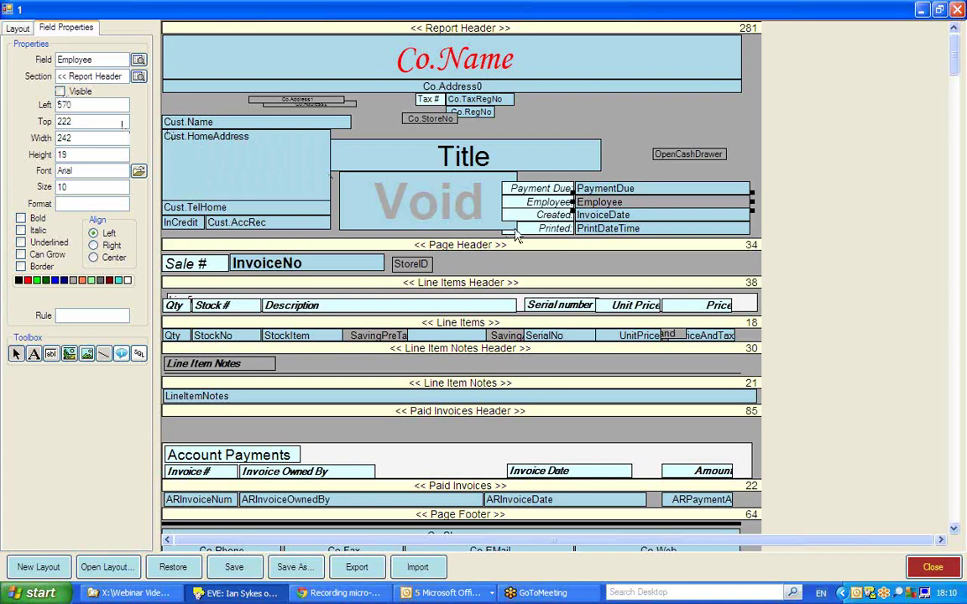
click(531, 204)
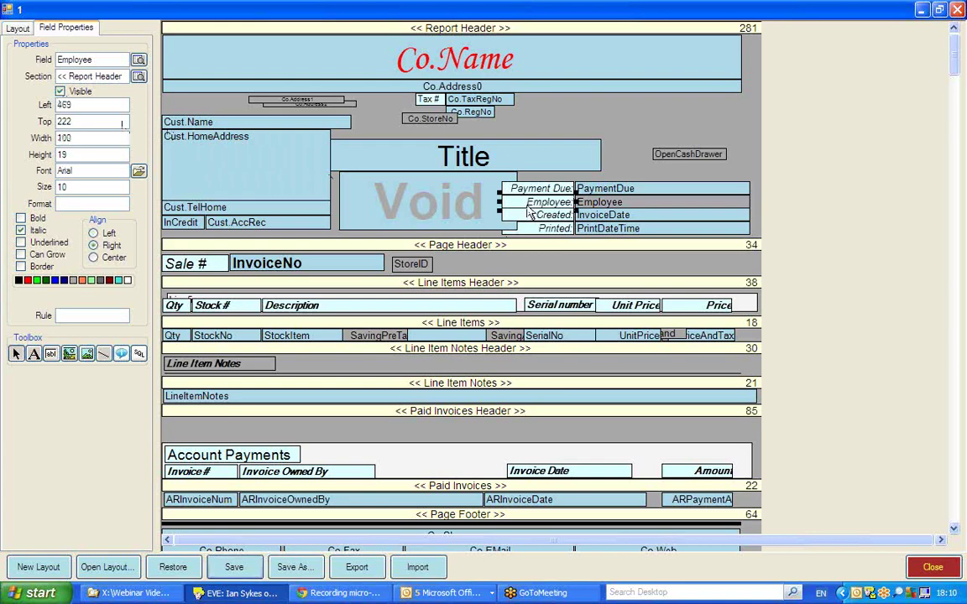
click(60, 92)
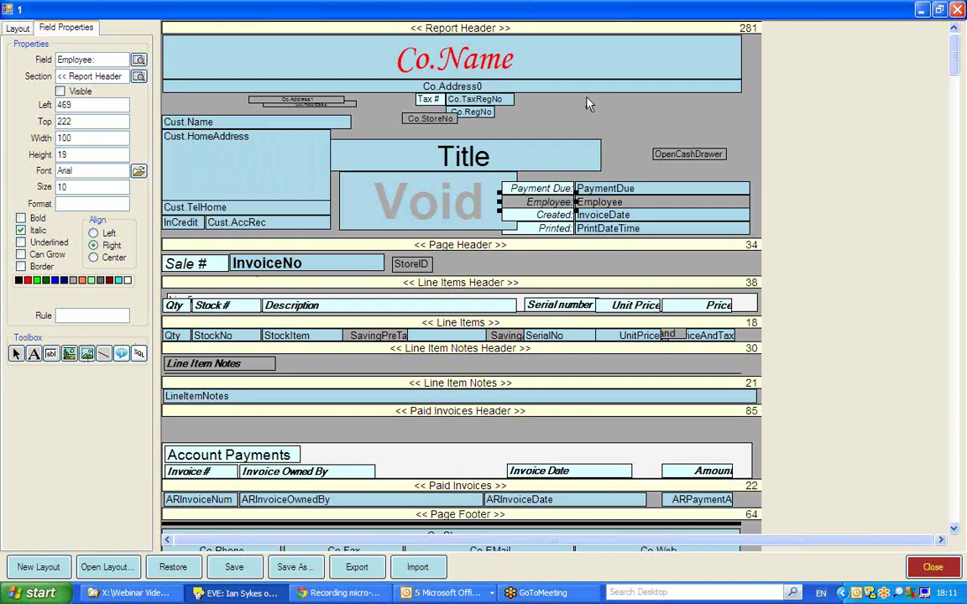
Draw an image field named Logo, about 219 by 125, in the report header, browse for its file without choosing one, and reposition it slightly higher
mouse_move(586, 97)
mouse_down()
mouse_move(628, 131)
mouse_move(683, 153)
mouse_move(702, 180)
mouse_move(750, 196)
mouse_up()
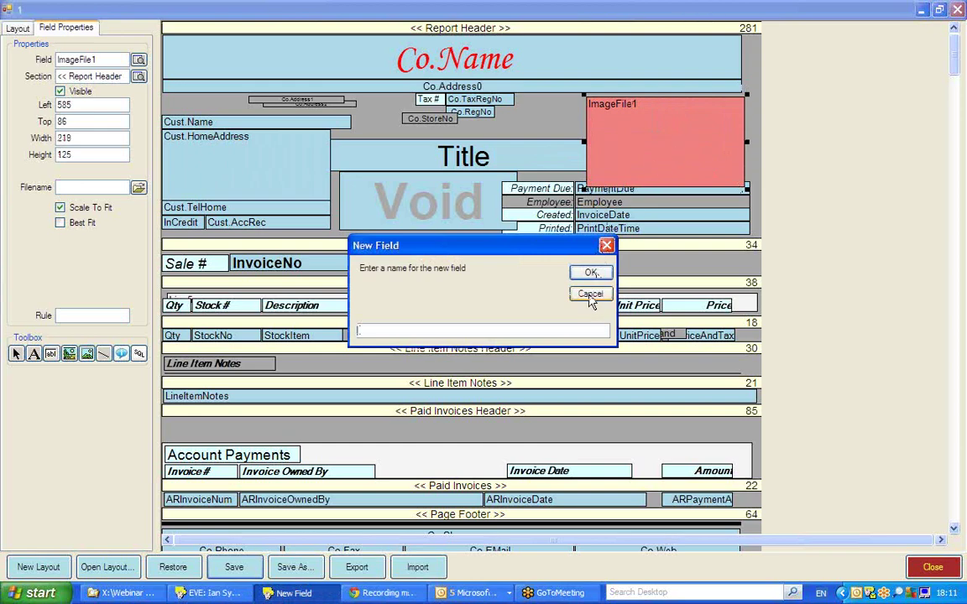
text(Logo)
click(590, 272)
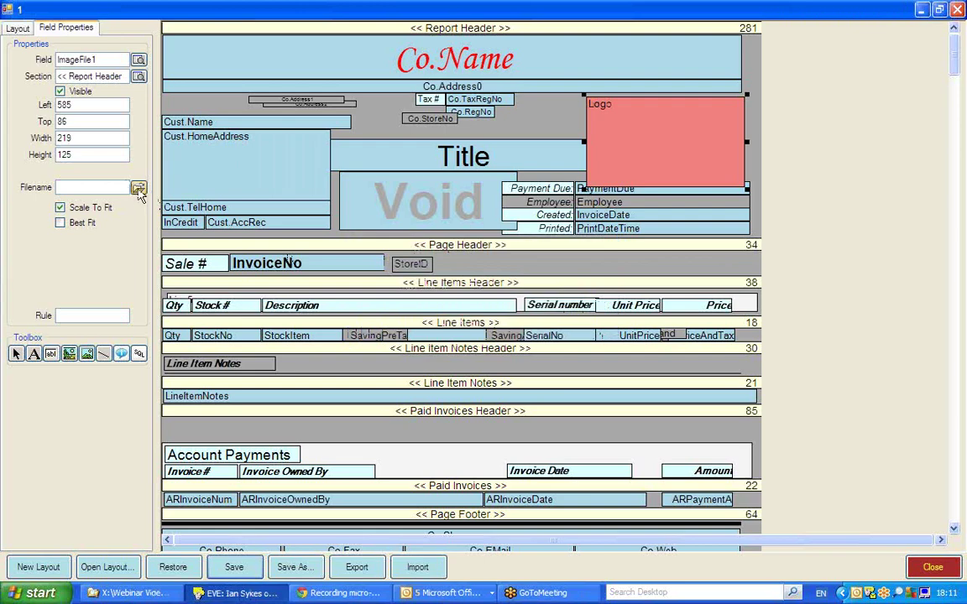
click(139, 188)
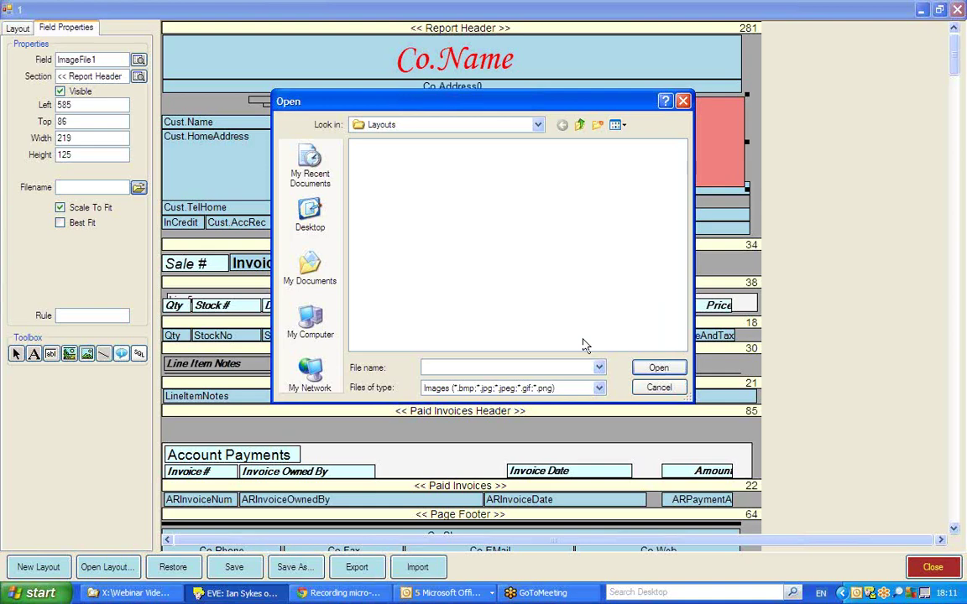
click(674, 388)
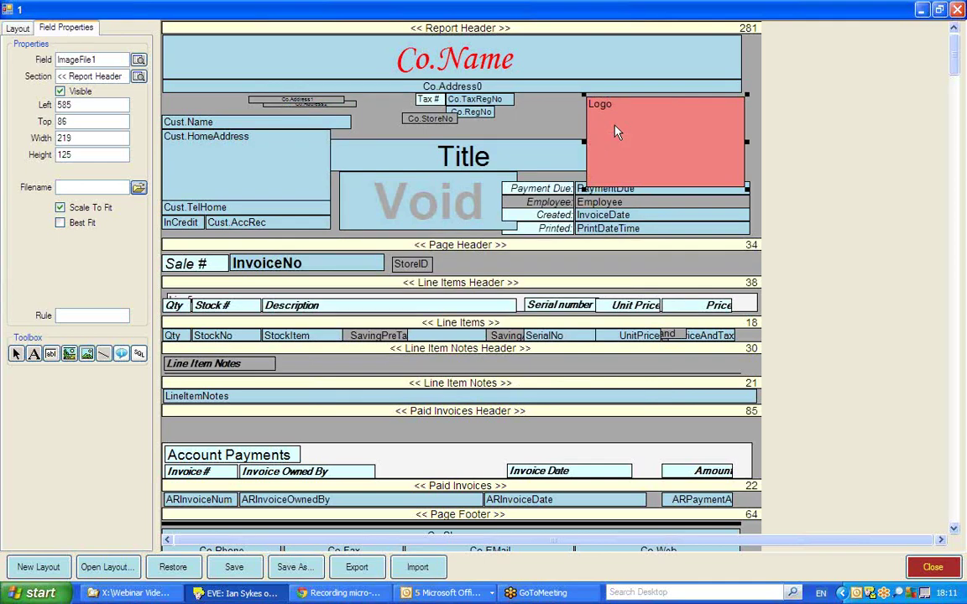
drag(615, 131, 600, 117)
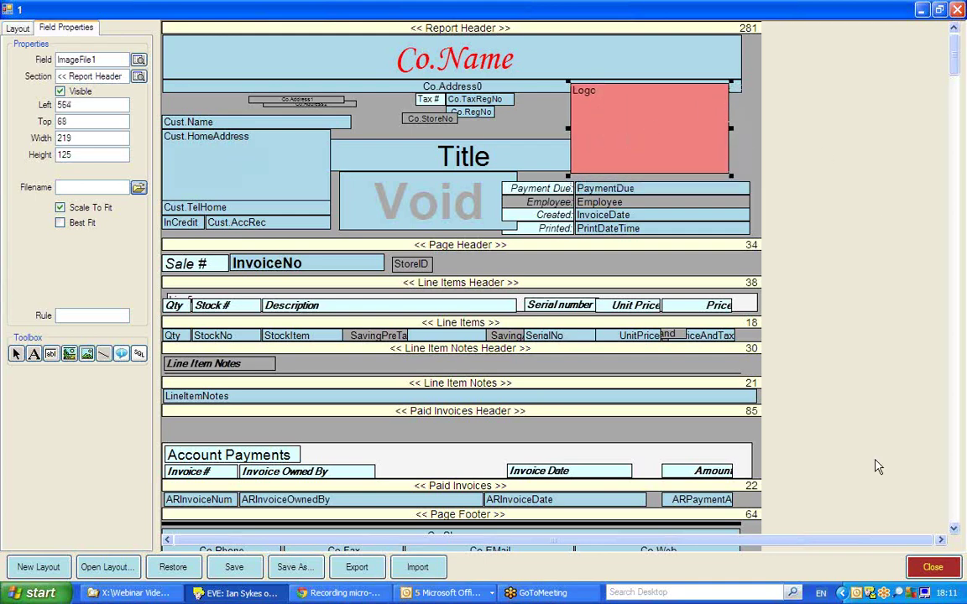
Close the Receipt layout without saving the changes, and close the report layout search
click(930, 568)
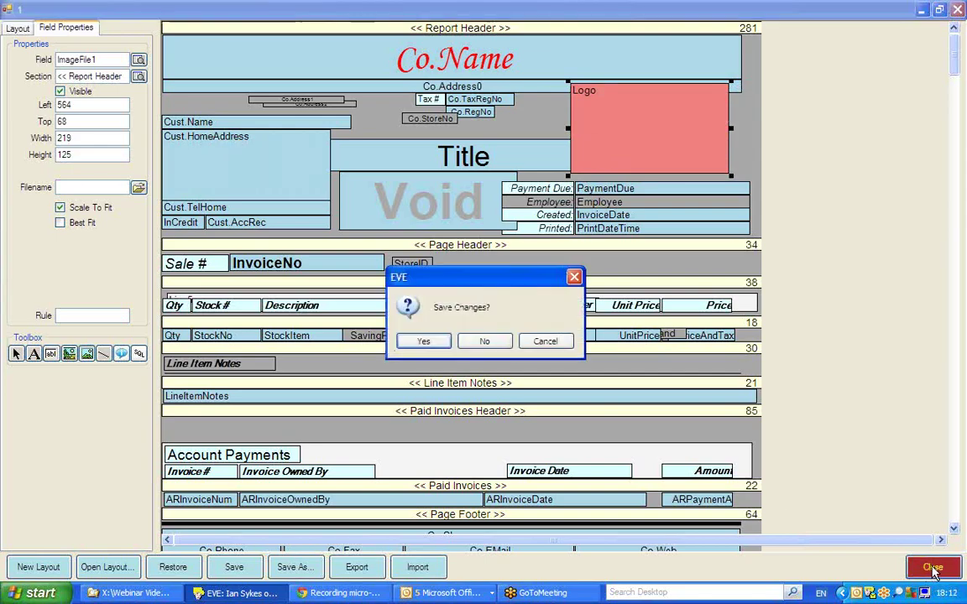
click(484, 342)
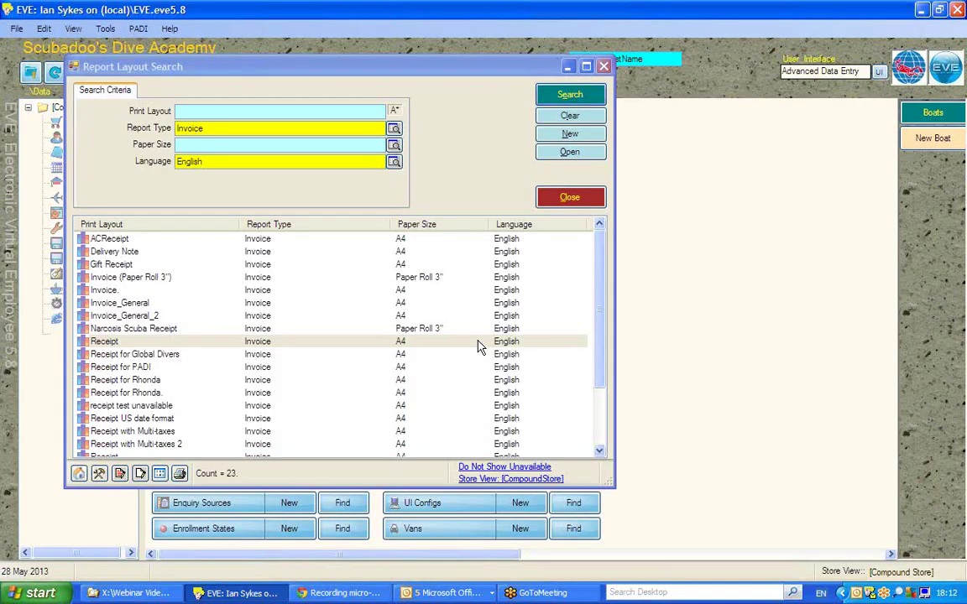
click(571, 199)
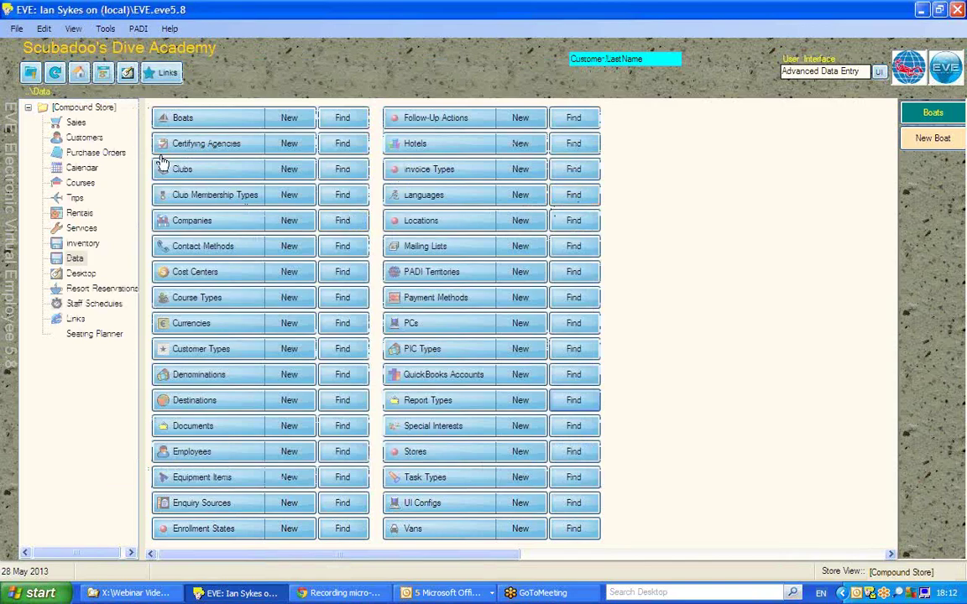
List today's invoices and preview the £66.64 sales receipt on screen with the Receipt (A4) layout
click(75, 122)
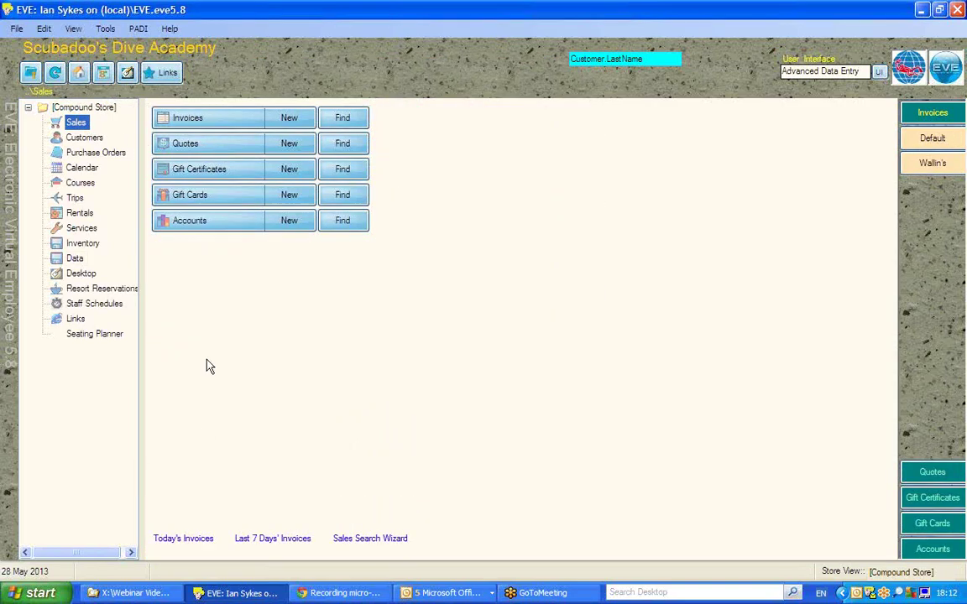
click(185, 538)
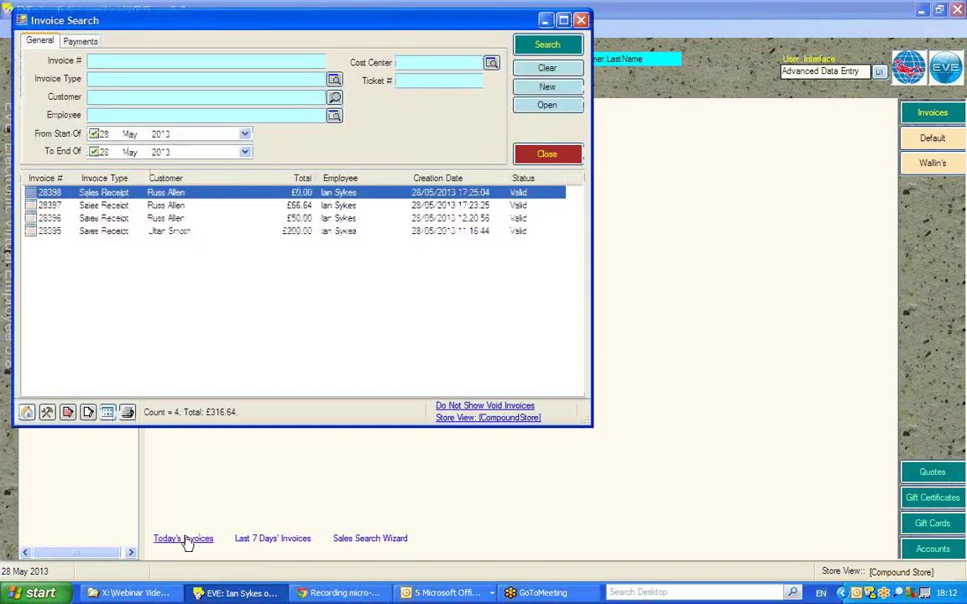
click(151, 207)
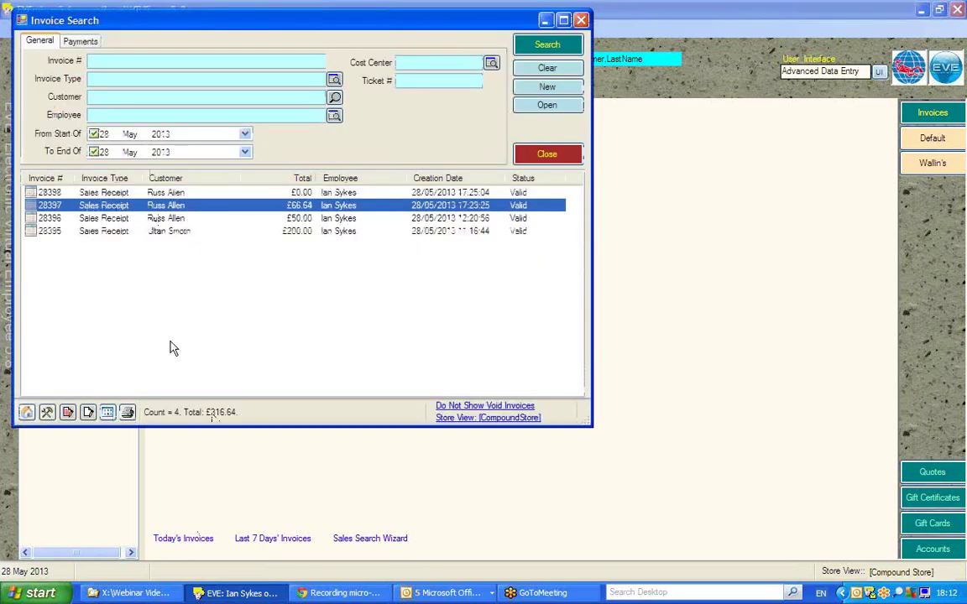
click(126, 413)
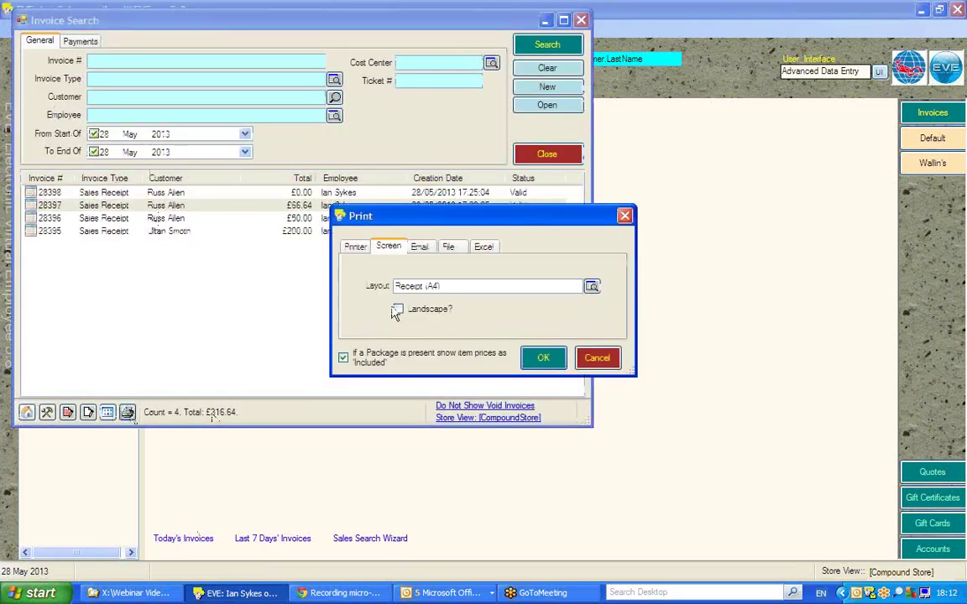
click(538, 357)
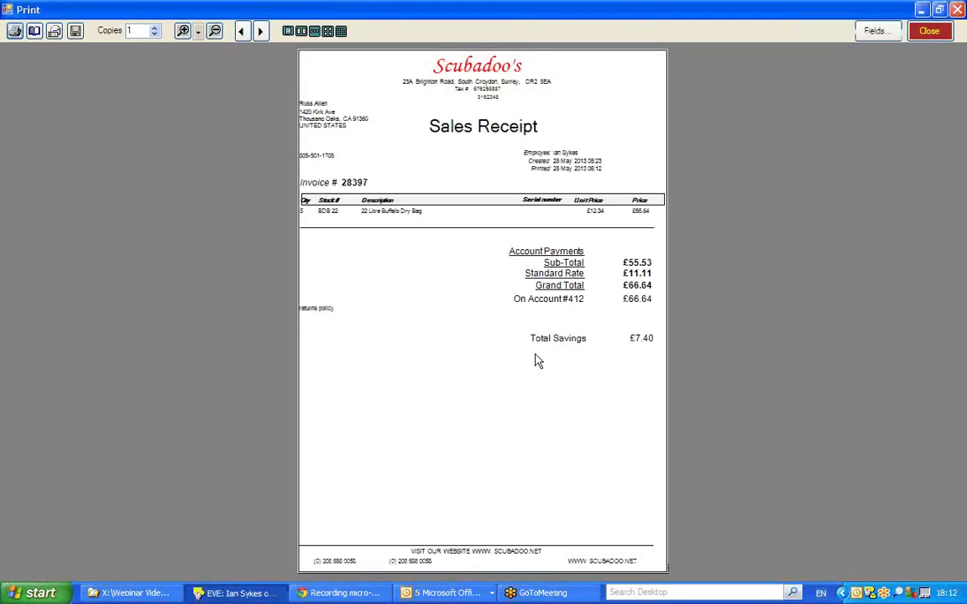
Look through the receipt's available print fields for SerialNo, and close the field list and the print preview without inserting anything
click(875, 32)
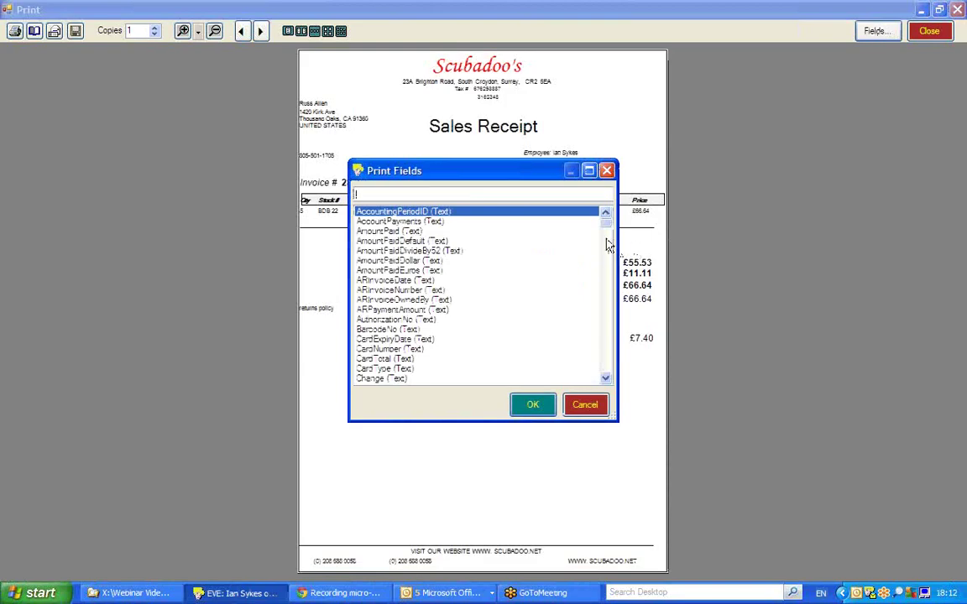
scroll(602, 320, down, 18)
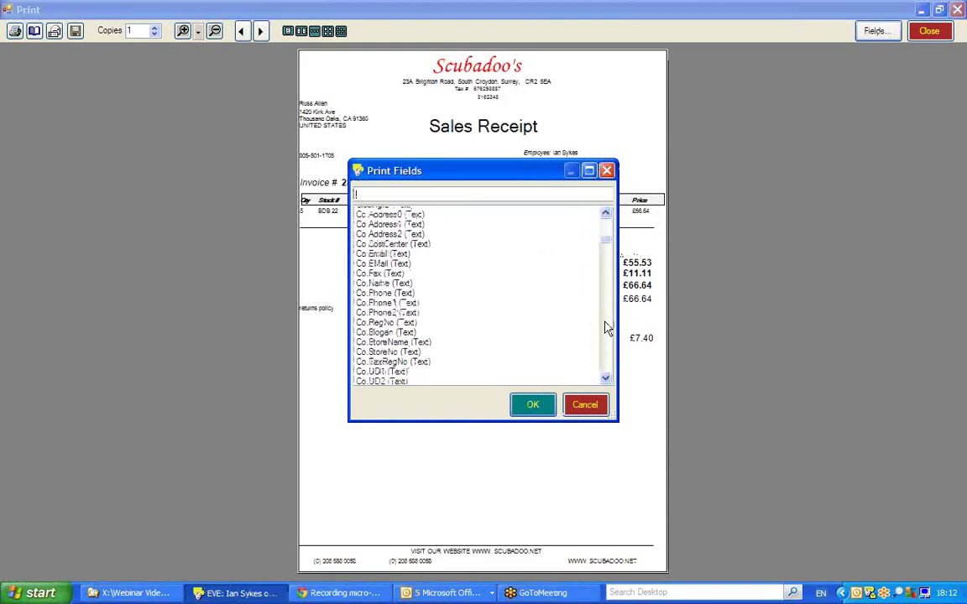
scroll(606, 329, down, 15)
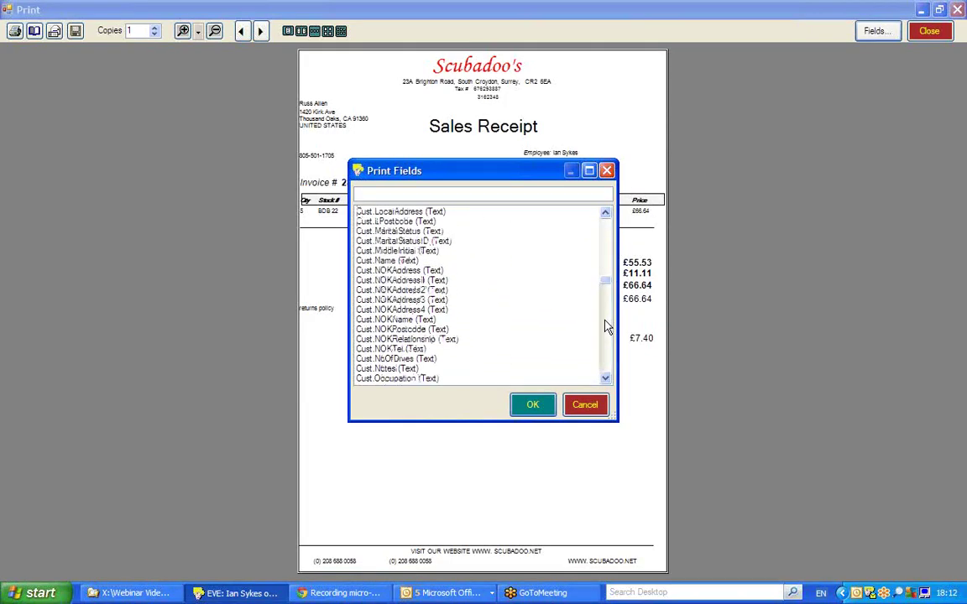
scroll(607, 334, down, 20)
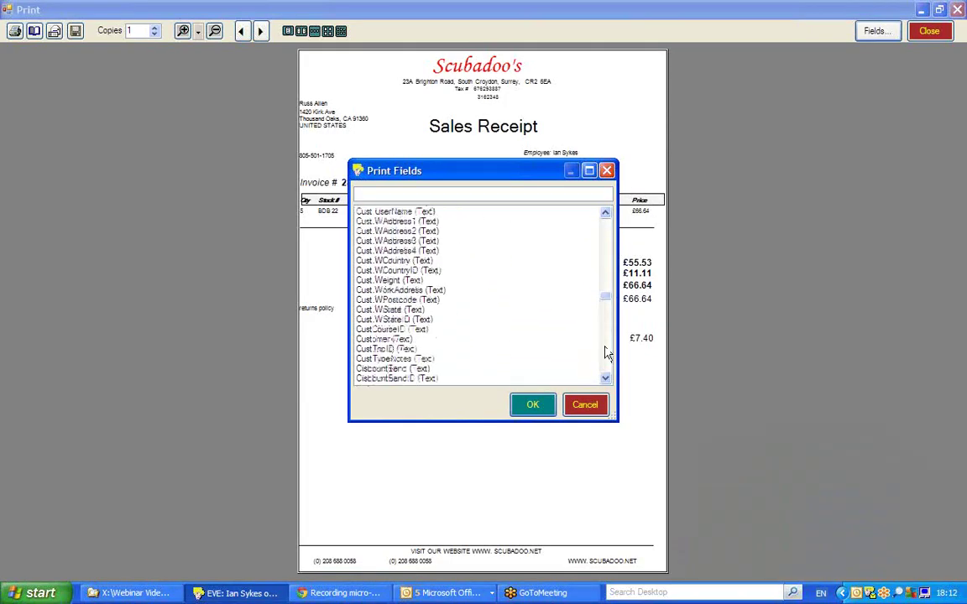
scroll(607, 354, down, 20)
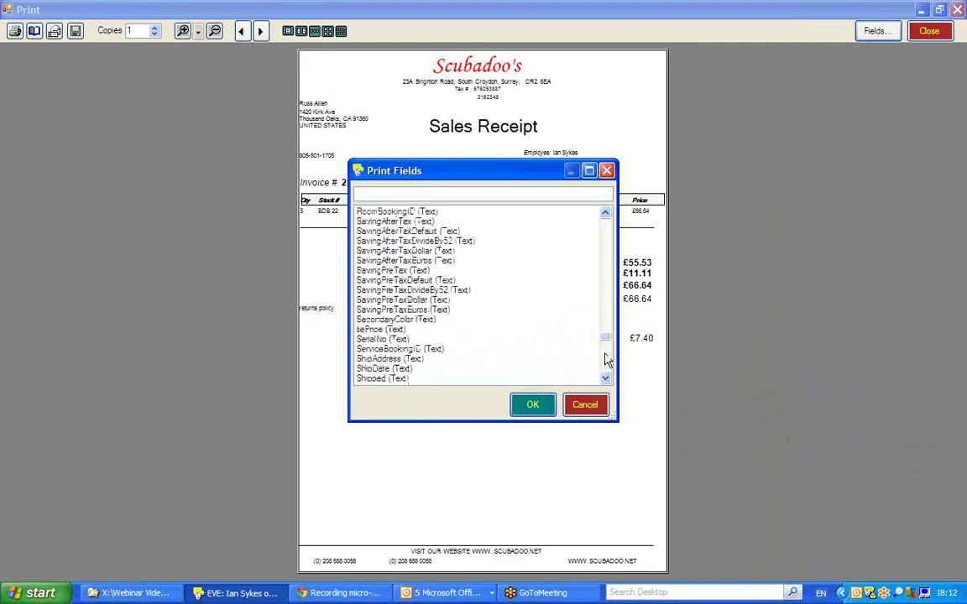
click(377, 343)
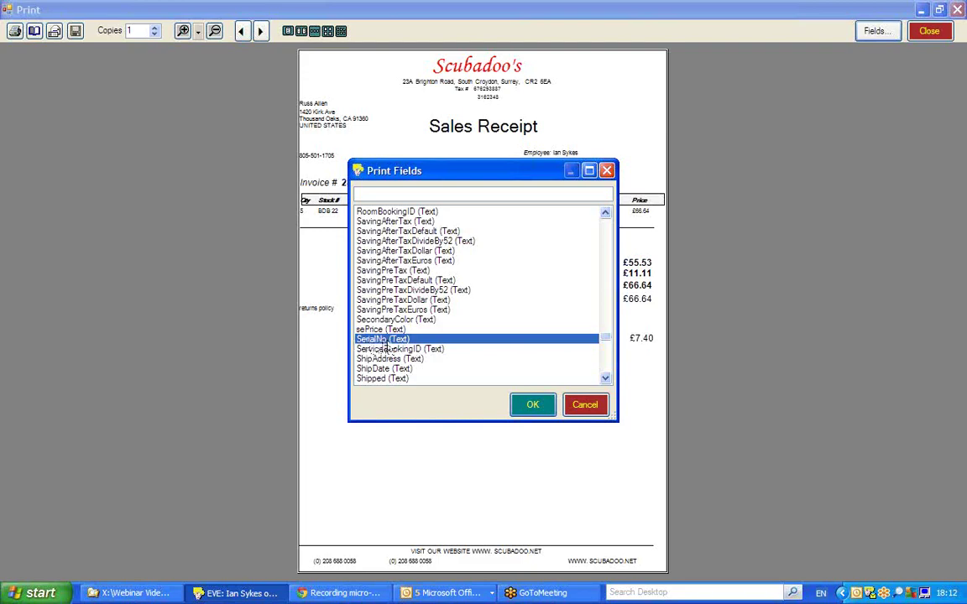
click(585, 405)
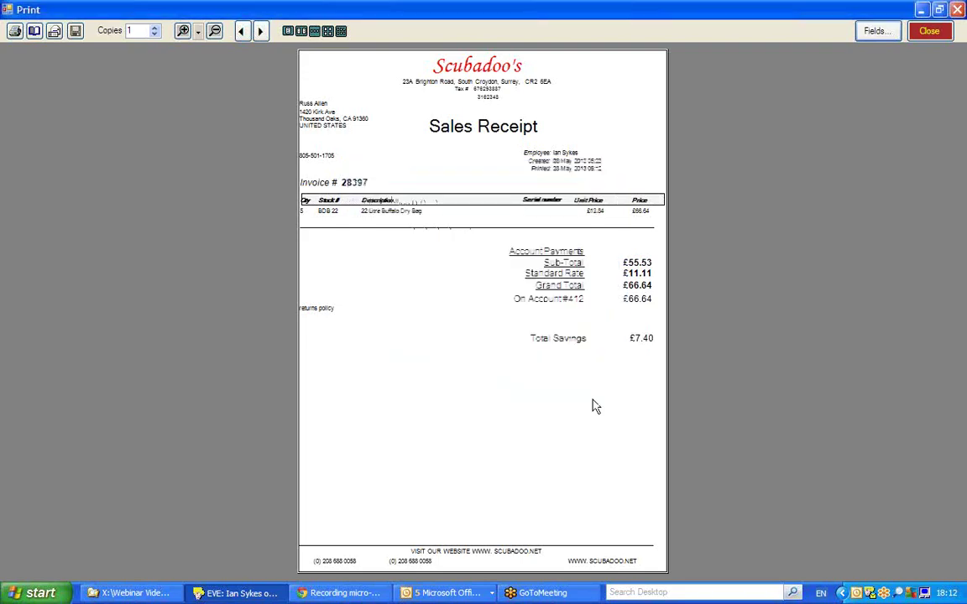
click(928, 31)
click(531, 156)
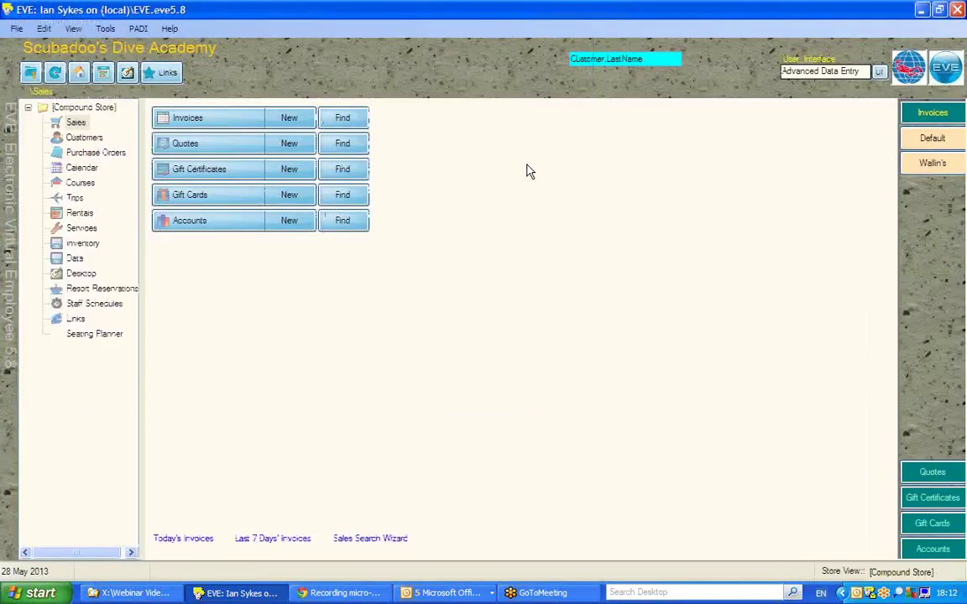
Search the print layouts for English layouts named "rec" and open the first A4 Receipt invoice layout
click(106, 29)
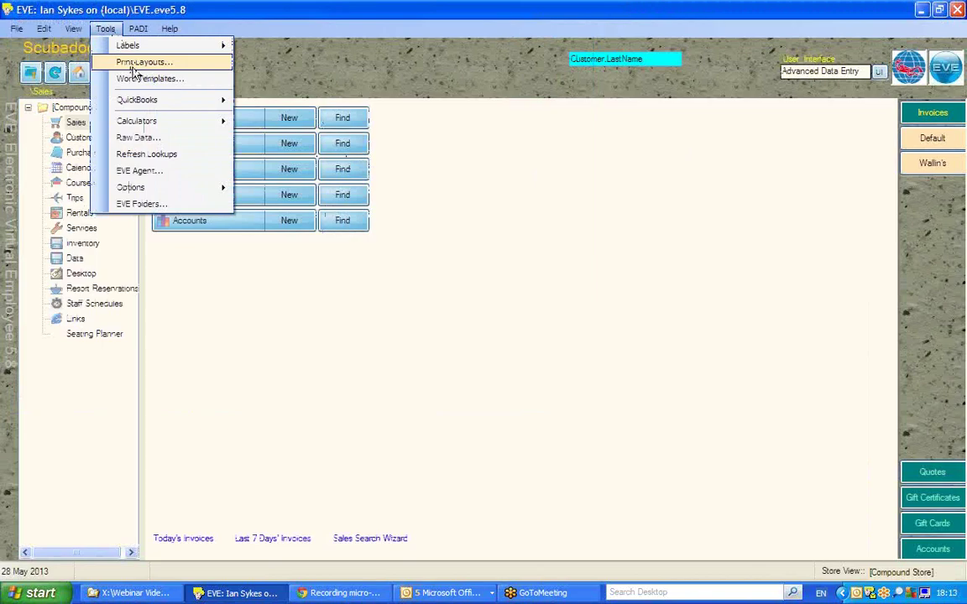
click(126, 63)
drag(244, 164, 79, 177)
text(English)
key(Return)
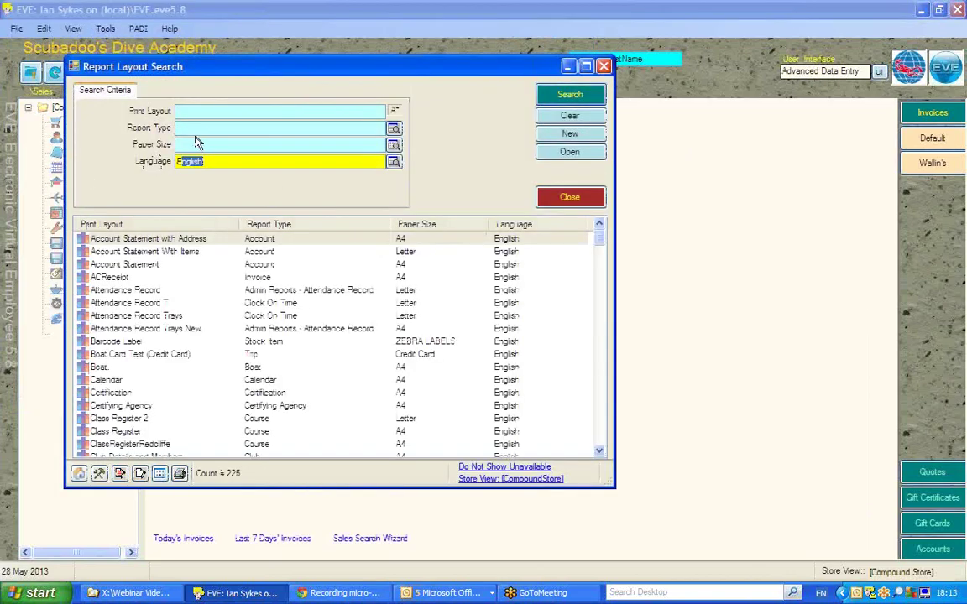
click(190, 129)
text(Rec)
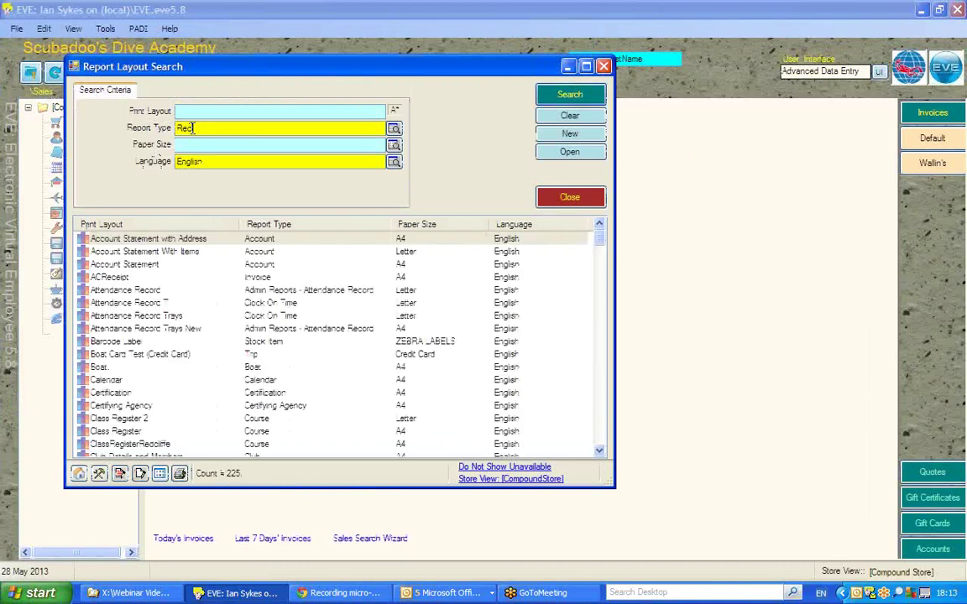
key(BackSpace)
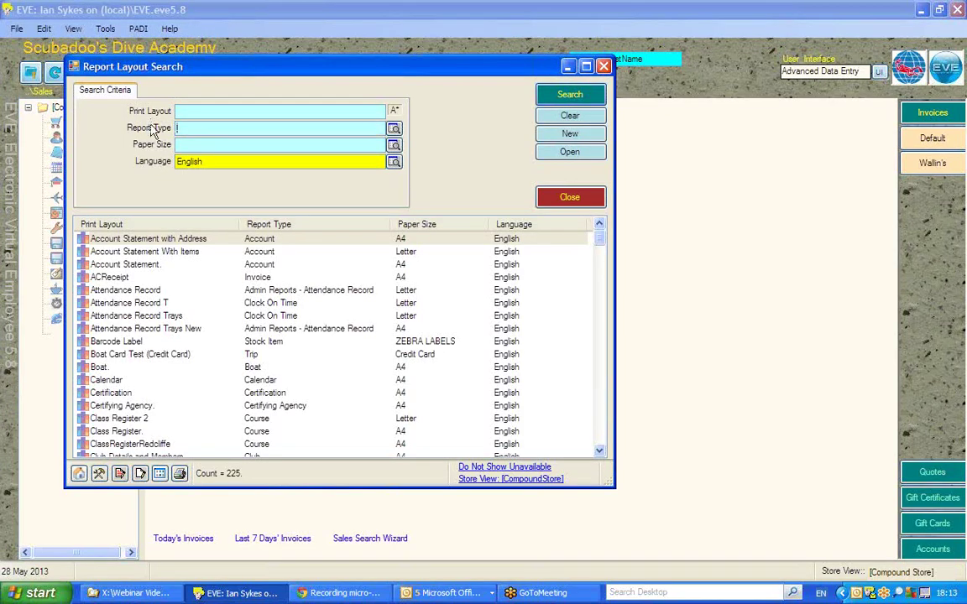
text(rec)
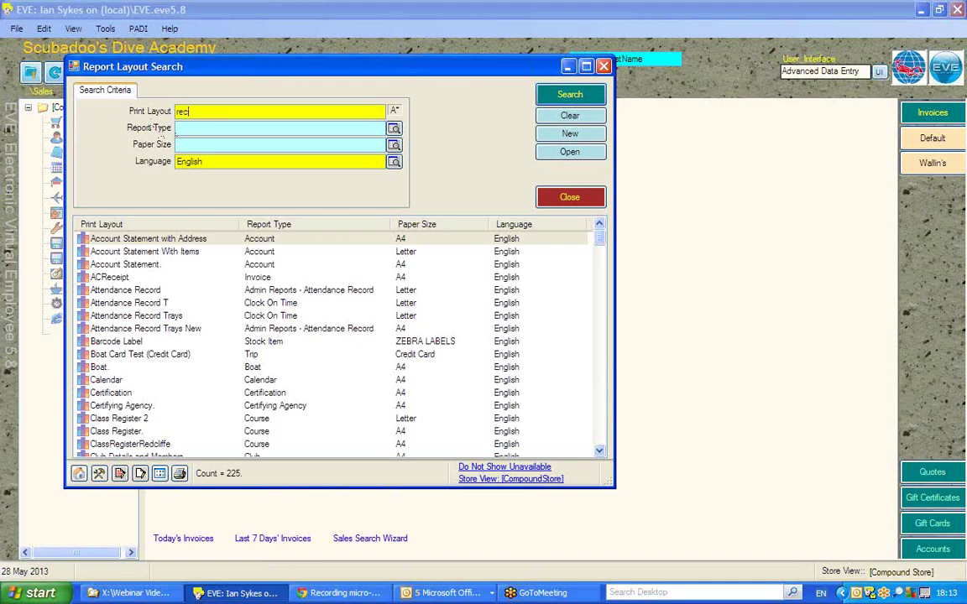
text(i)
click(109, 239)
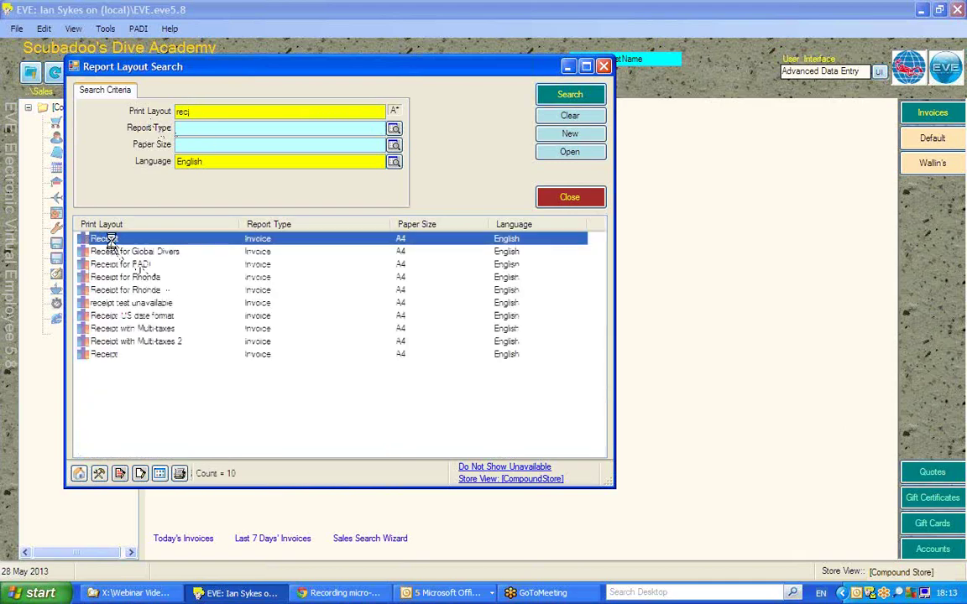
double_click(109, 240)
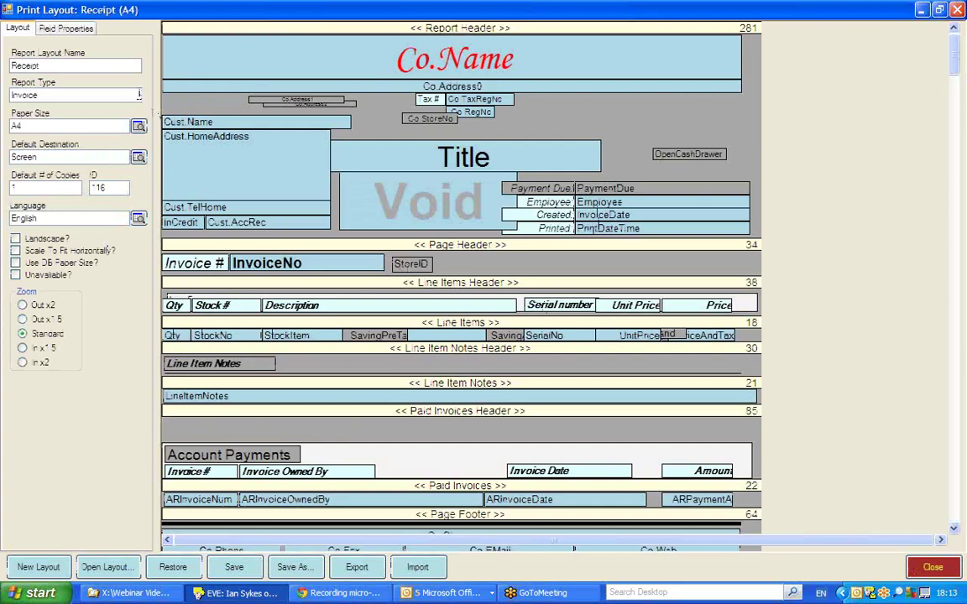
Delete the "Serial number" label from the line items header and the SerialNo field from the line items section
click(65, 28)
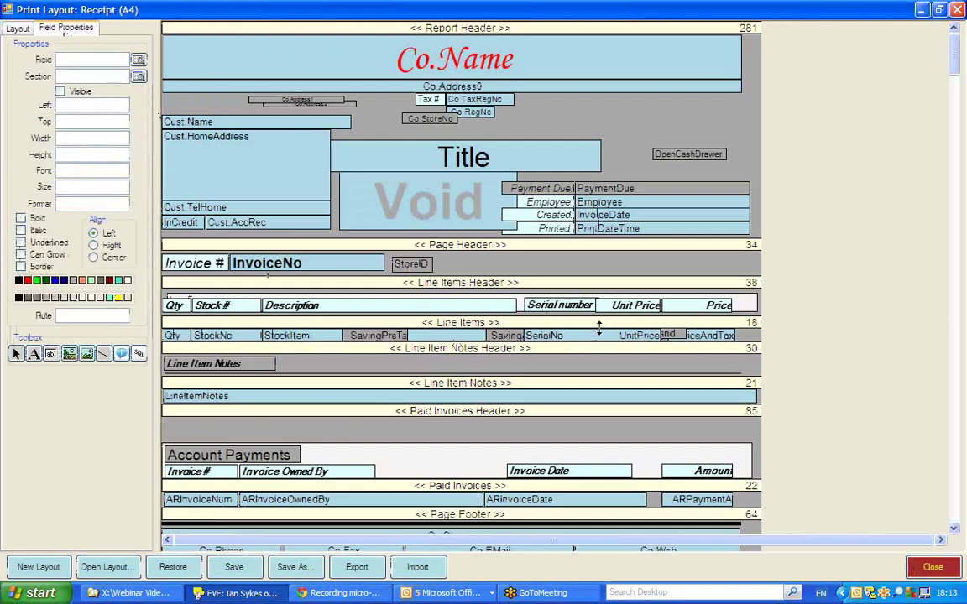
click(561, 307)
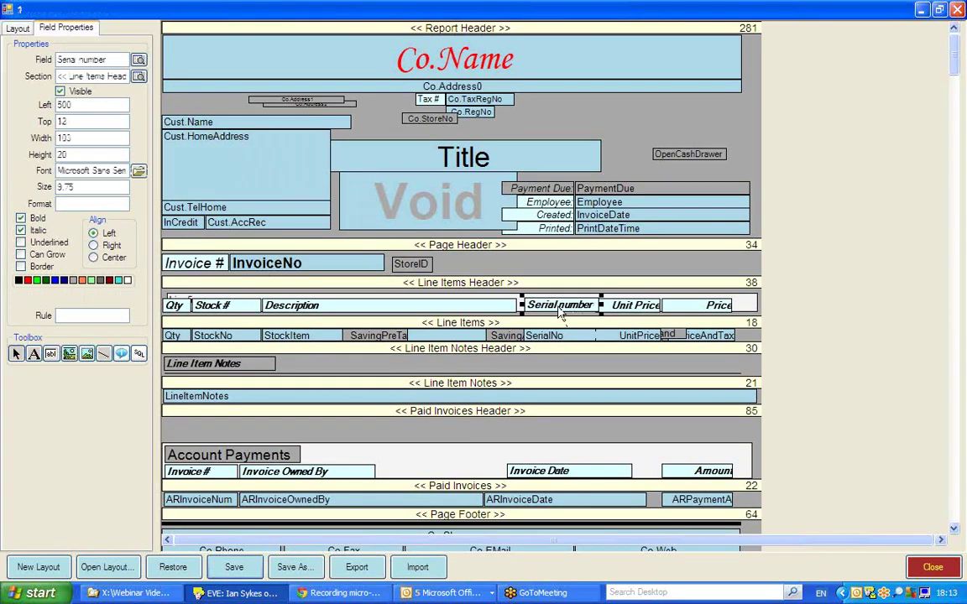
key(Delete)
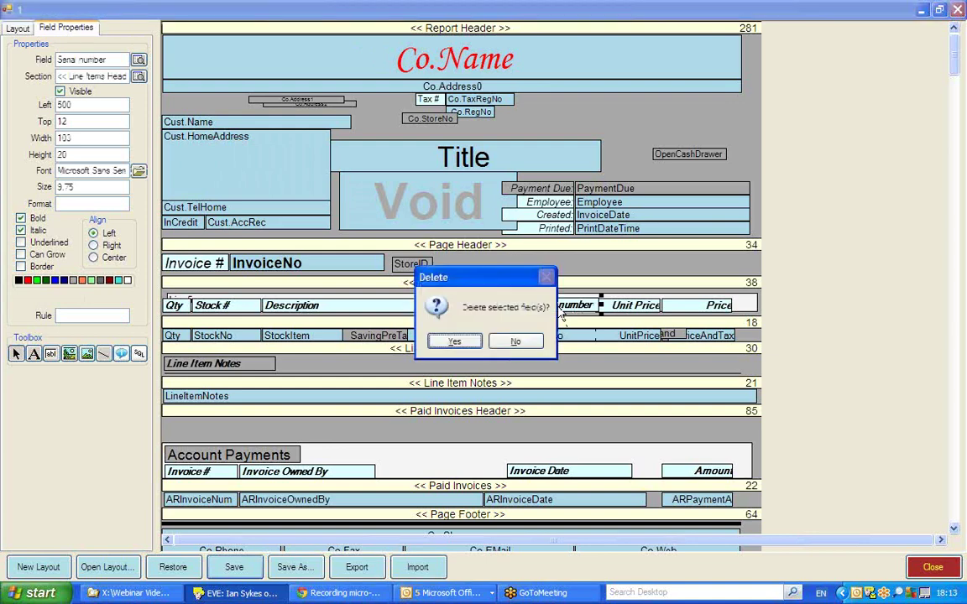
click(458, 339)
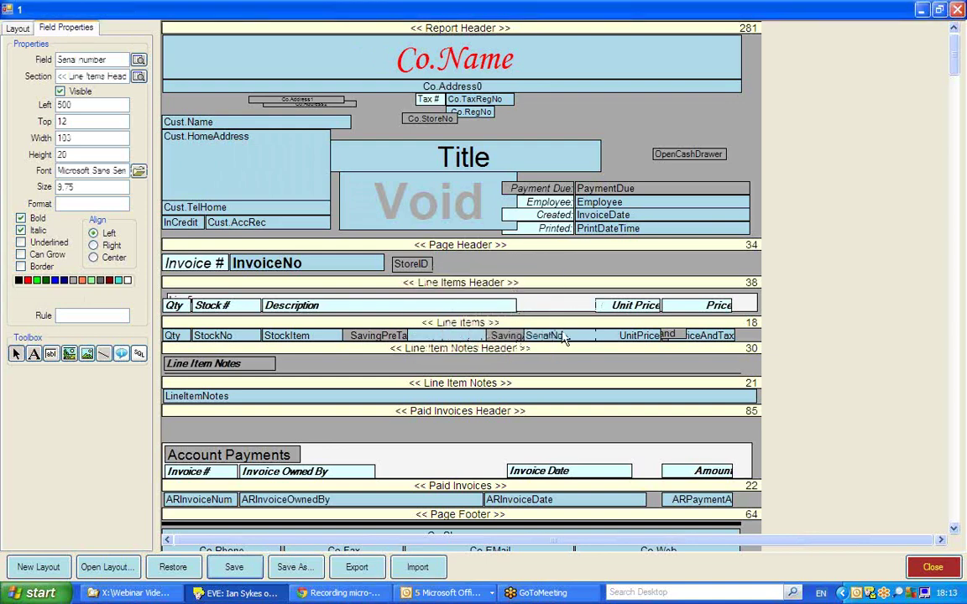
click(554, 335)
key(Delete)
click(454, 343)
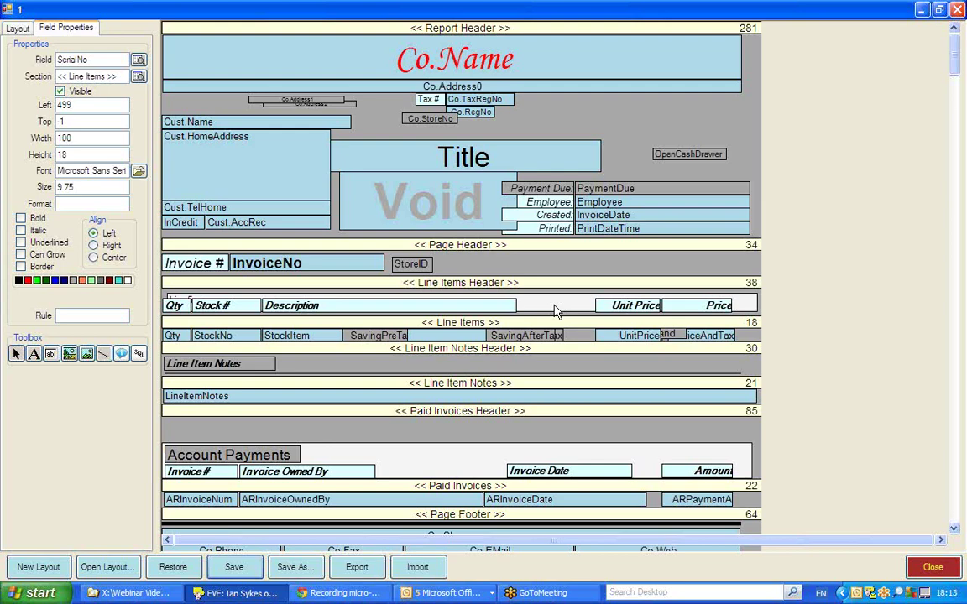
Add a "Serial Number" label about 71 by 18 in the line items header and place it between Description and Unit Price
click(35, 356)
mouse_move(523, 312)
mouse_down()
mouse_move(579, 311)
mouse_move(578, 329)
mouse_up()
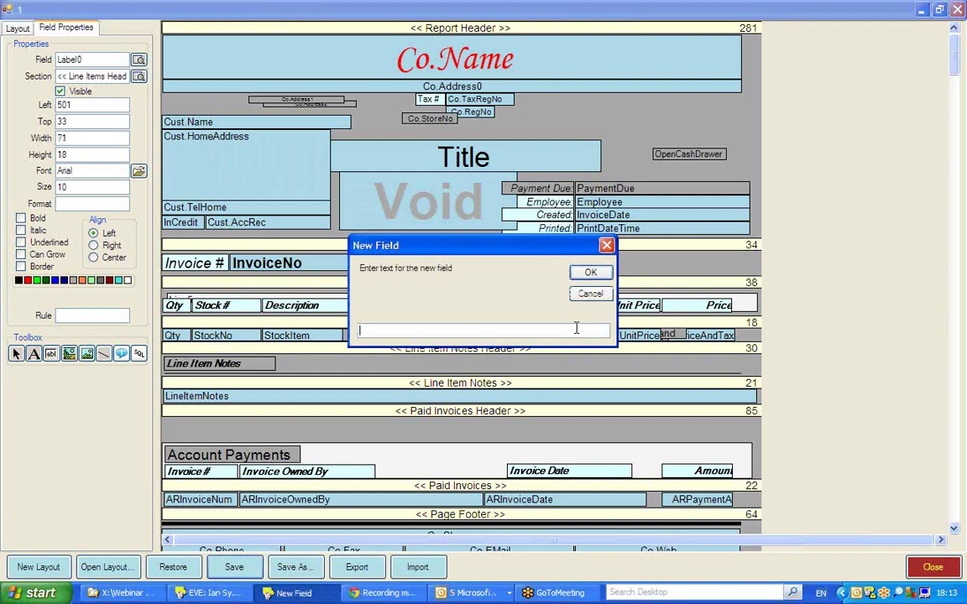
text(3)
text(erial Number)
key(Return)
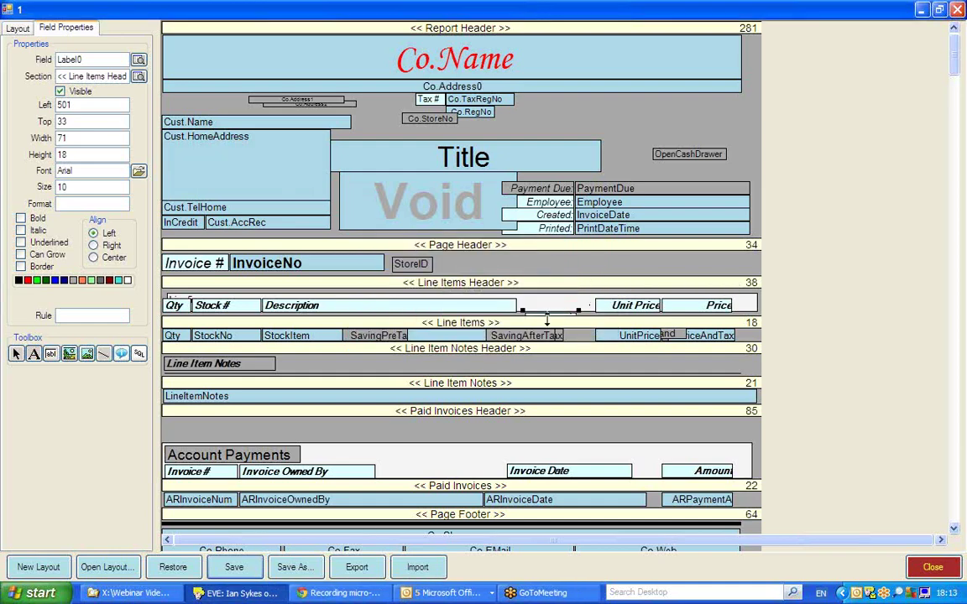
drag(547, 319, 544, 307)
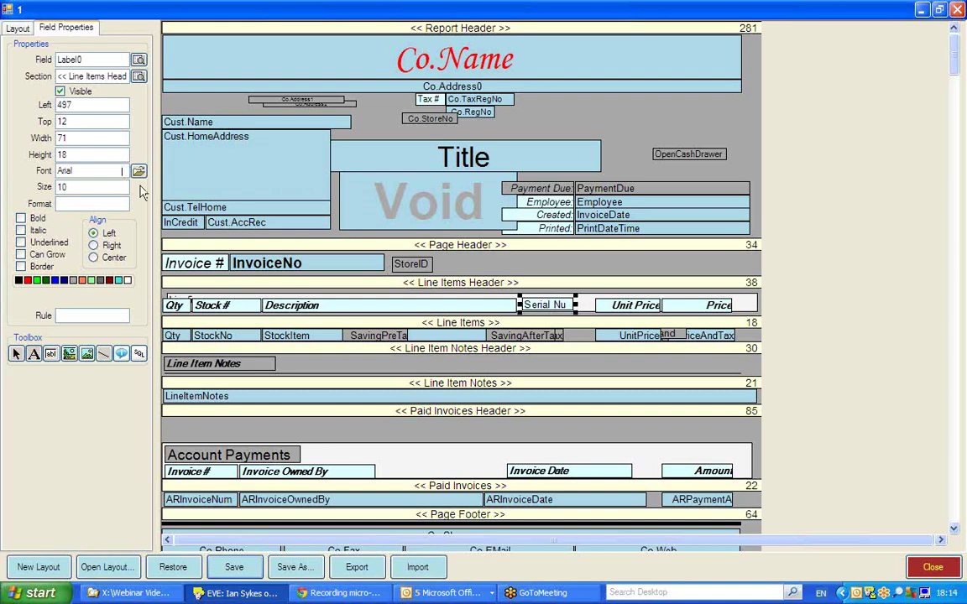
Check the Description label's position and height, and set the Serial Number label's top to 14 and height to 20 to match
click(321, 309)
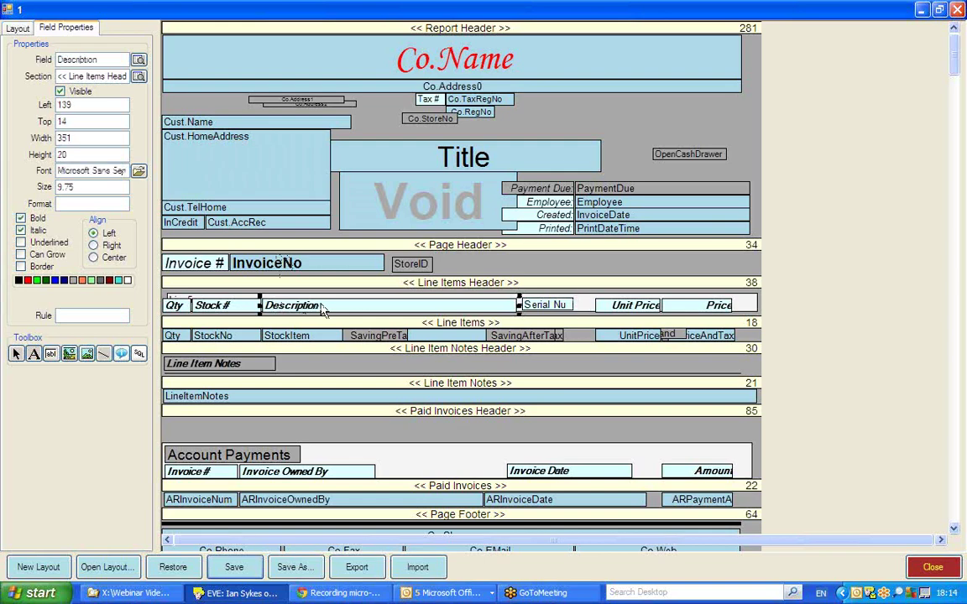
double_click(62, 122)
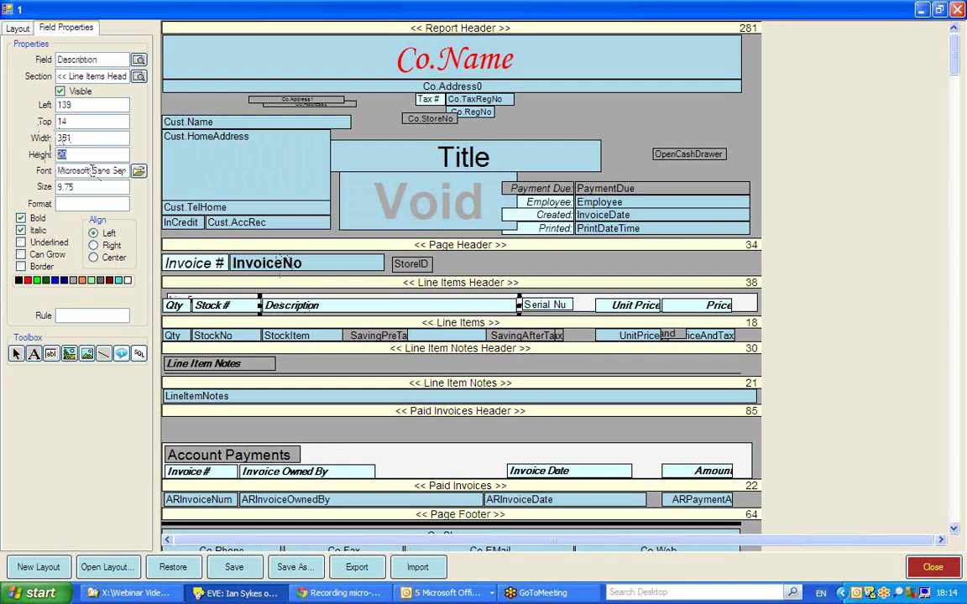
double_click(84, 154)
click(542, 310)
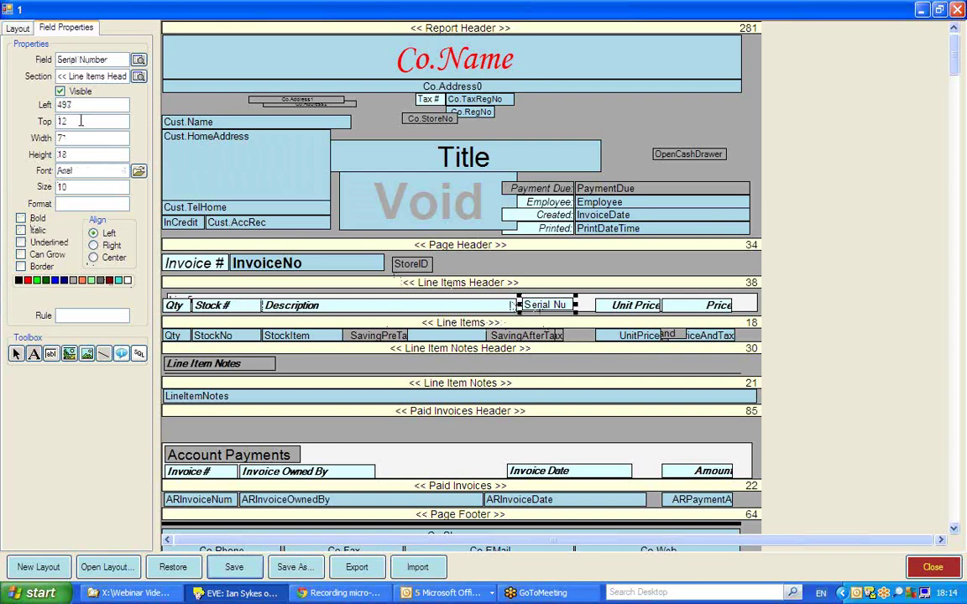
drag(71, 122, 38, 124)
text(14)
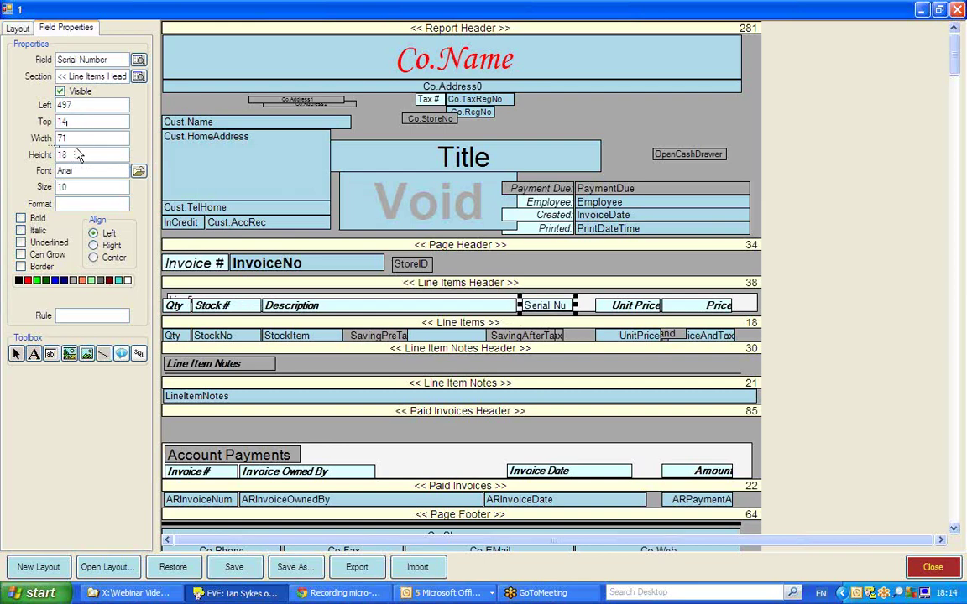
double_click(72, 154)
text(20)
Set the Serial Number label's font to Microsoft Sans Serif and make it bold and italic
click(139, 170)
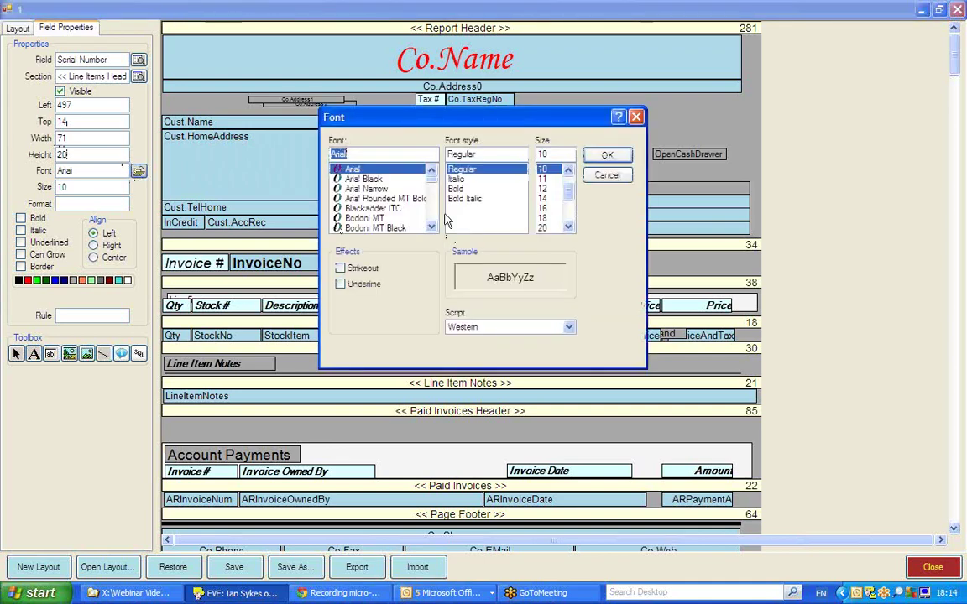
scroll(434, 219, down, 1)
scroll(434, 219, down, 10)
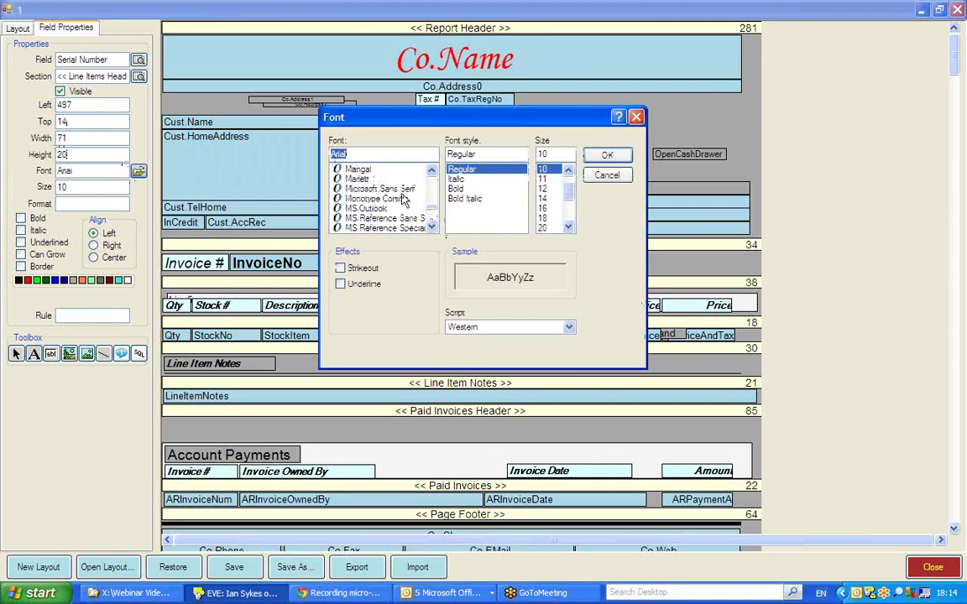
click(374, 189)
click(607, 155)
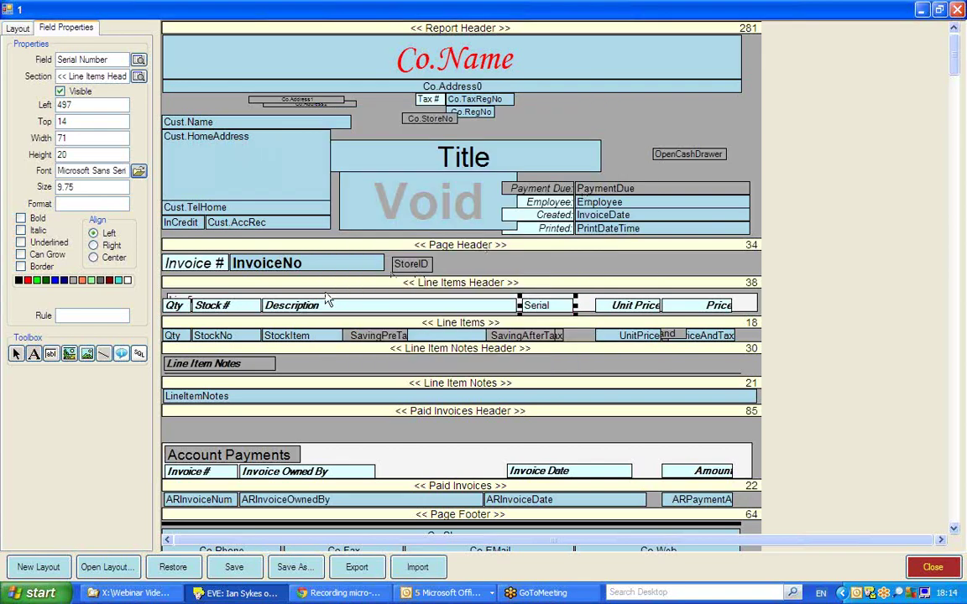
click(20, 219)
click(20, 231)
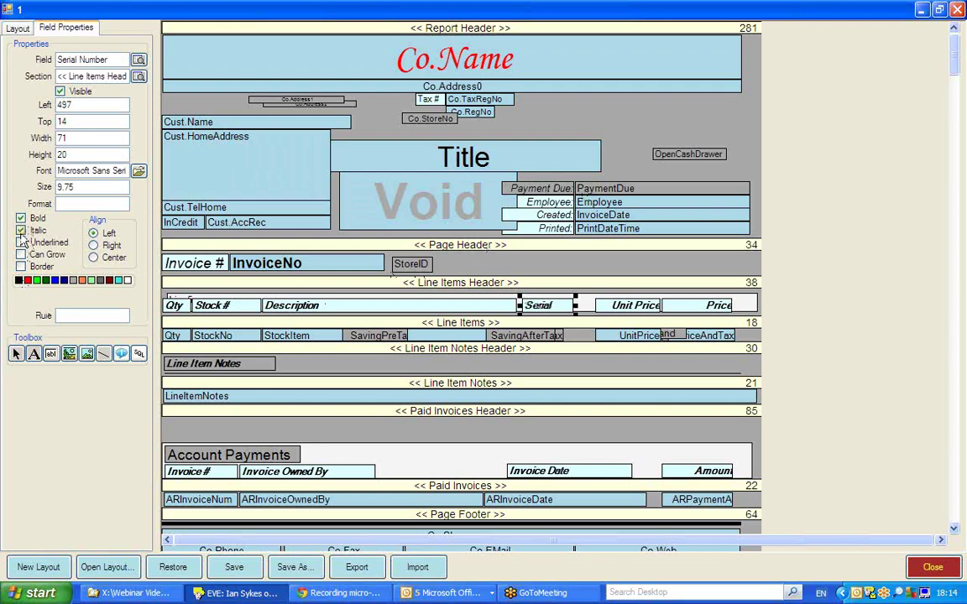
Add a text box field named SerialNo, about 17 by 17, in the line items section and move it beneath the Serial Number label
click(51, 356)
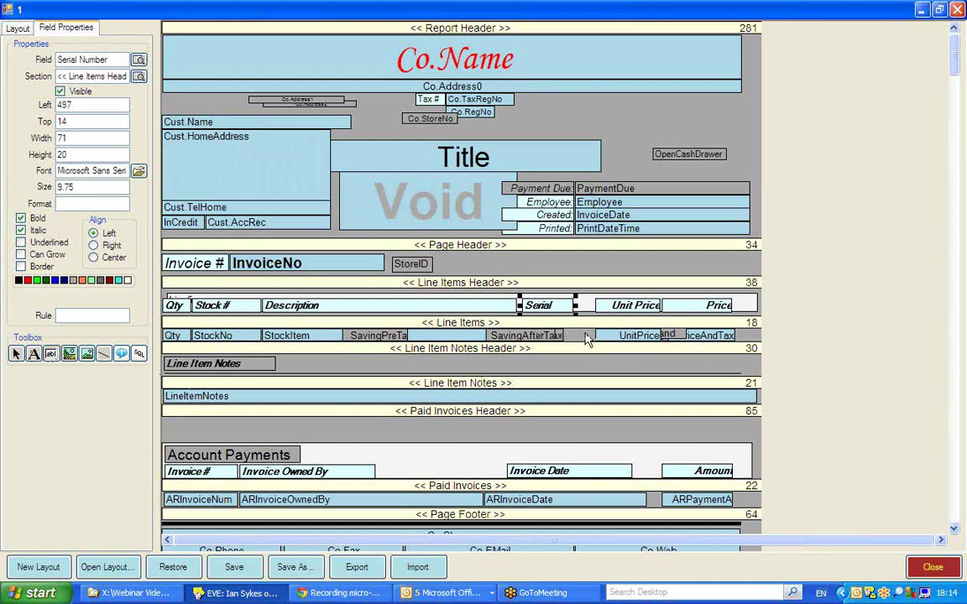
click(591, 333)
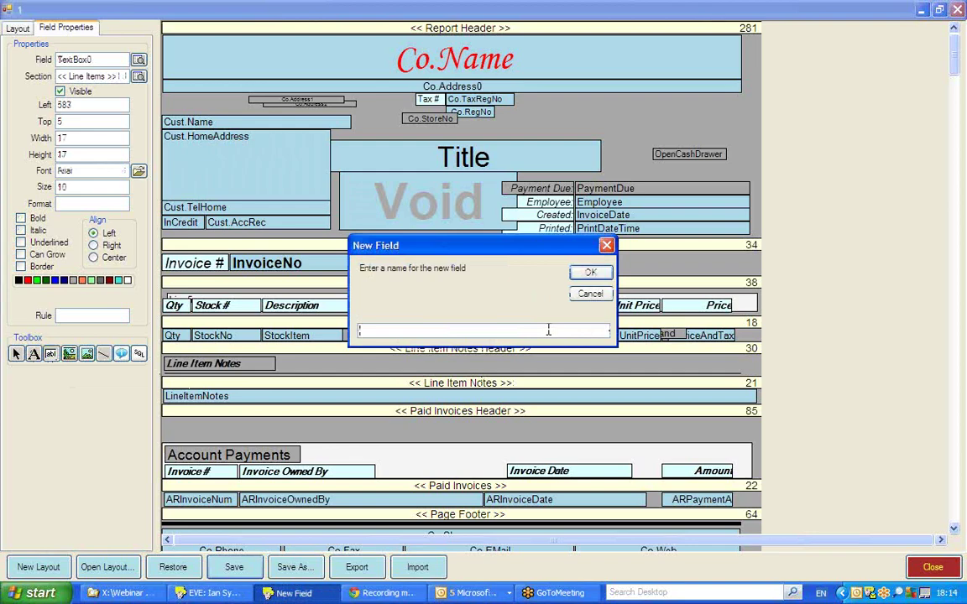
text(SerialNo)
click(589, 274)
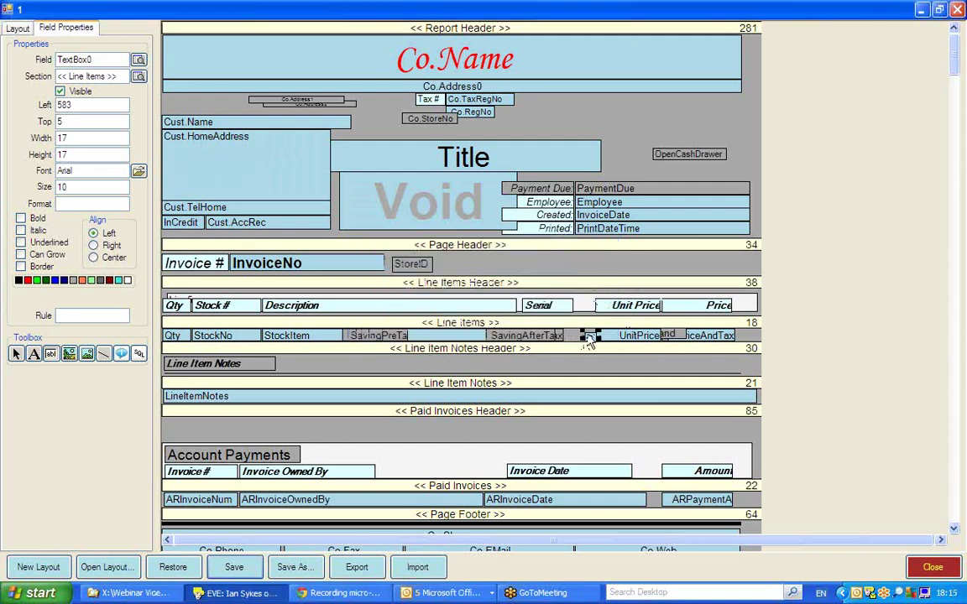
drag(591, 335, 529, 339)
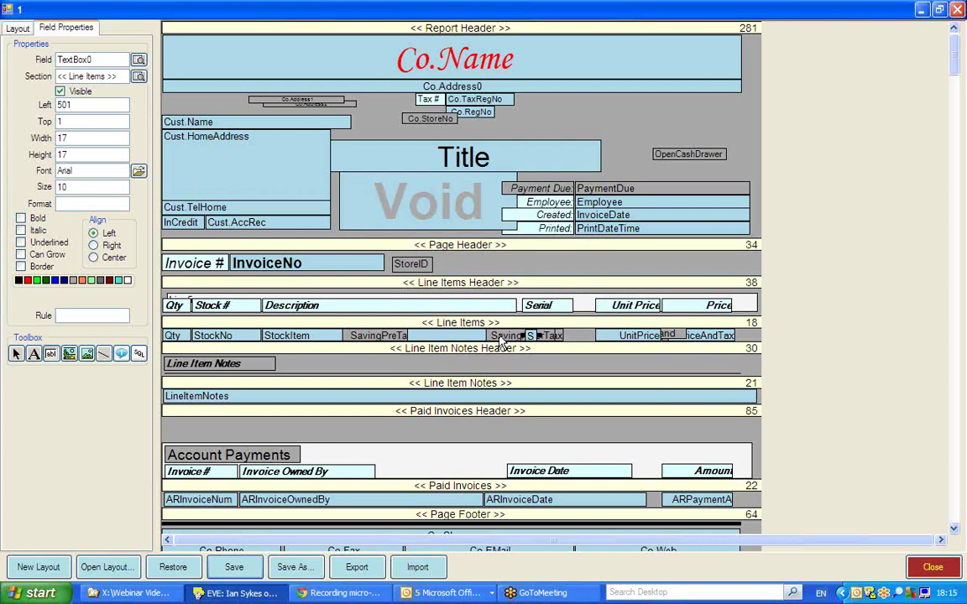
Check the StockItem field's top and height, and set the SerialNo field's top to 0 and height to 18 to match
click(289, 337)
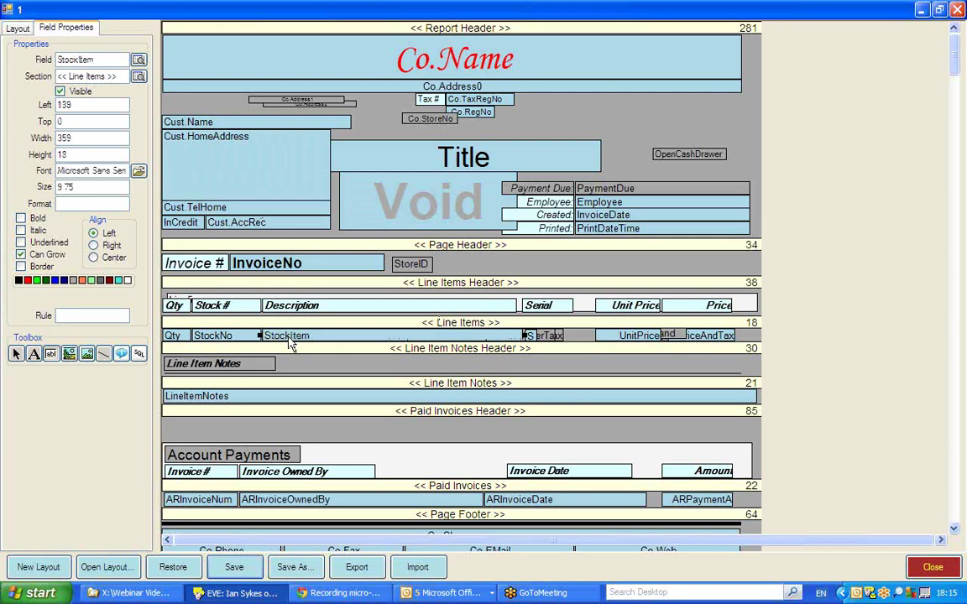
double_click(79, 121)
double_click(88, 154)
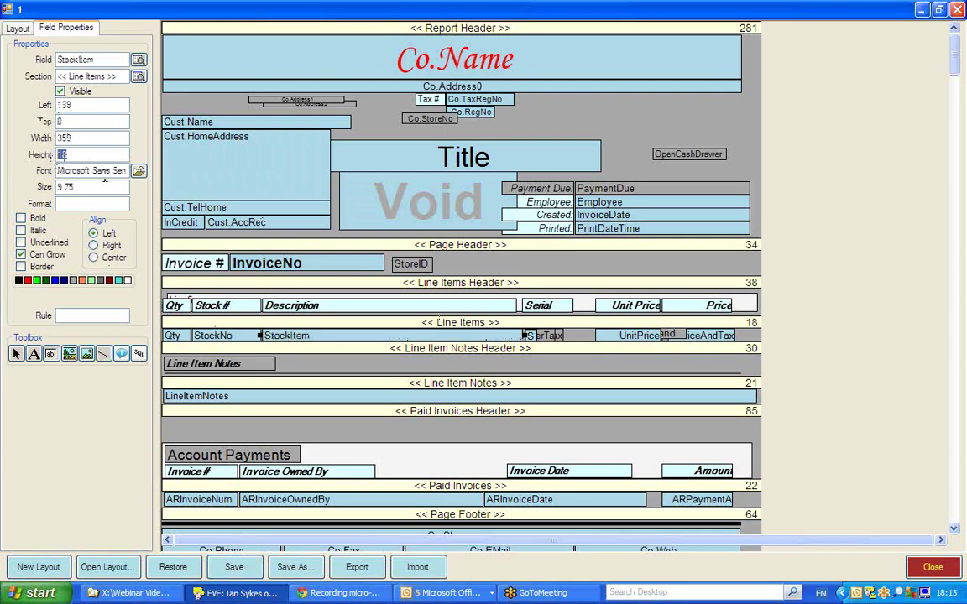
click(529, 336)
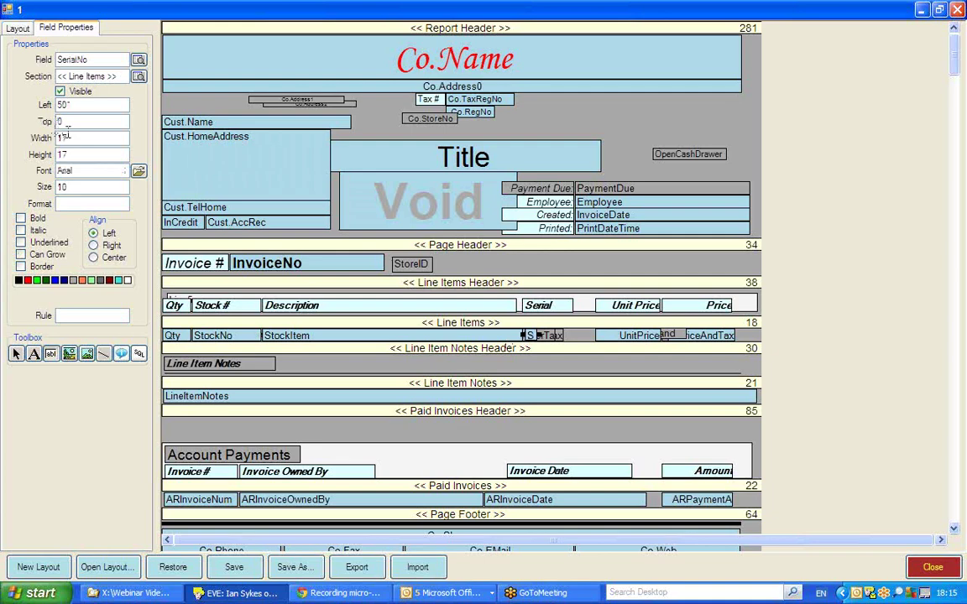
double_click(78, 154)
text(18)
Set the SerialNo field's font to Microsoft Sans Serif in regular style
click(138, 170)
scroll(432, 223, down, 20)
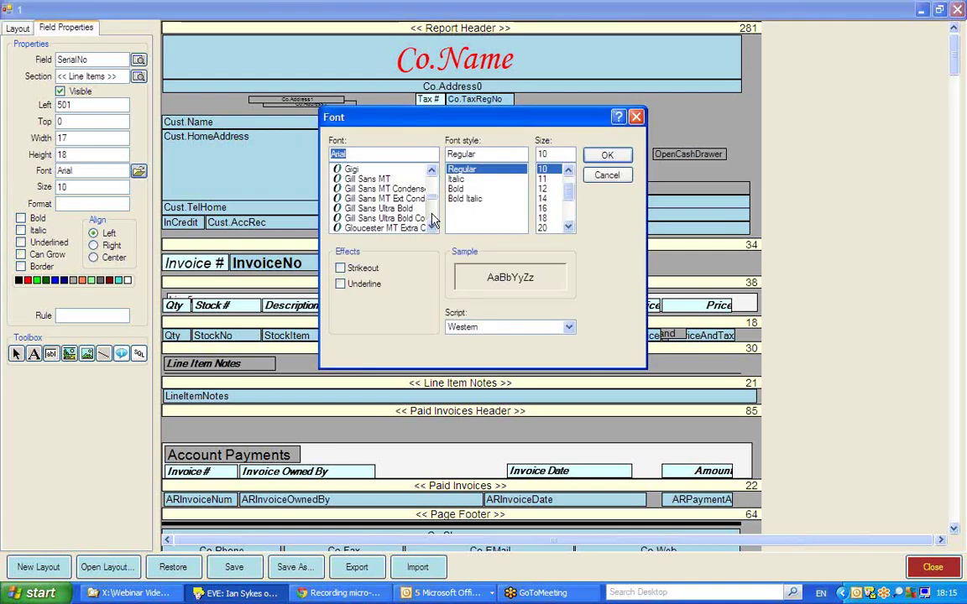
scroll(431, 217, down, 15)
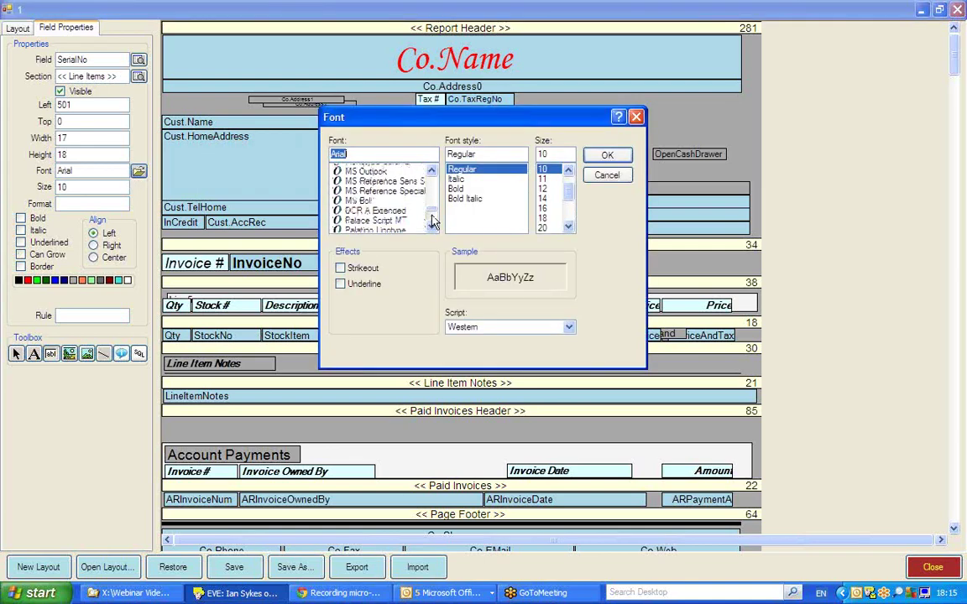
scroll(431, 210, up, 2)
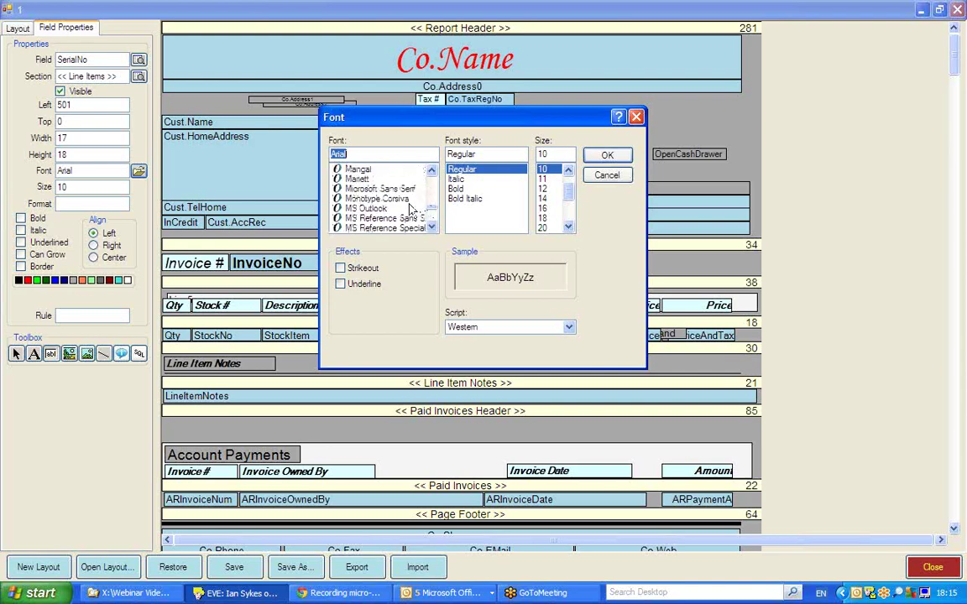
click(374, 189)
key(Return)
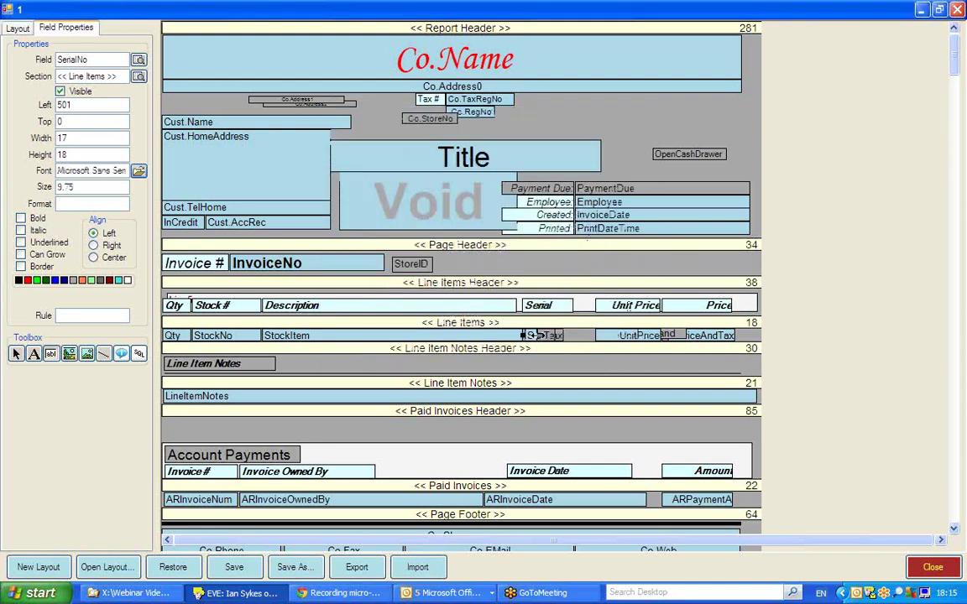
Widen the SerialNo field to about 72 and the Serial Number label above it to about 102
drag(538, 335, 582, 335)
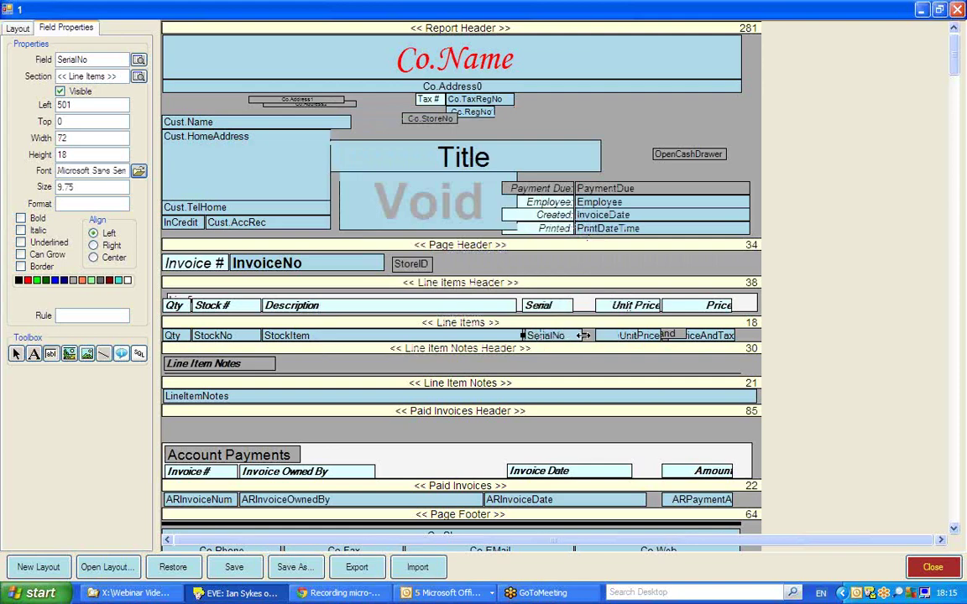
click(554, 308)
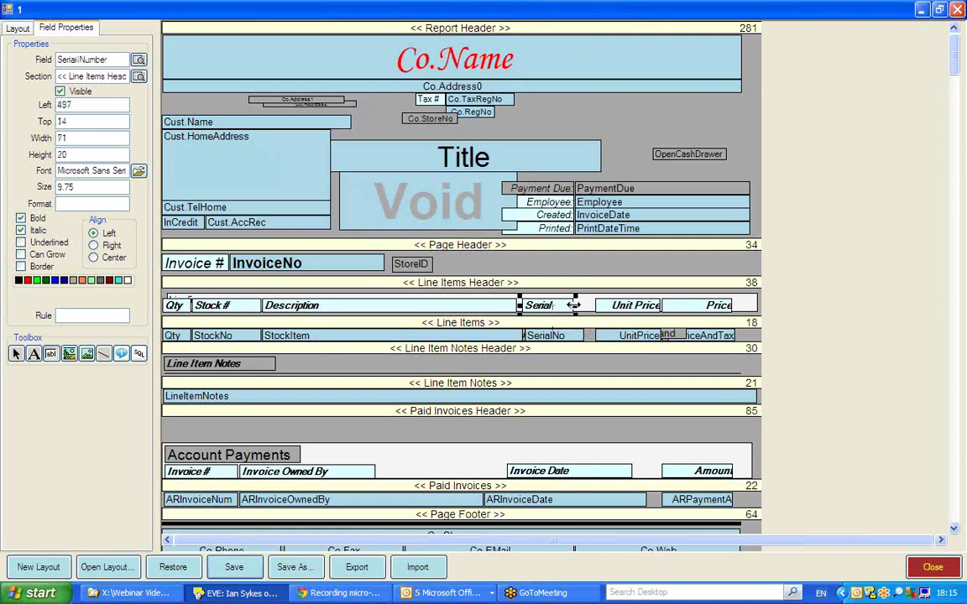
drag(574, 305, 600, 306)
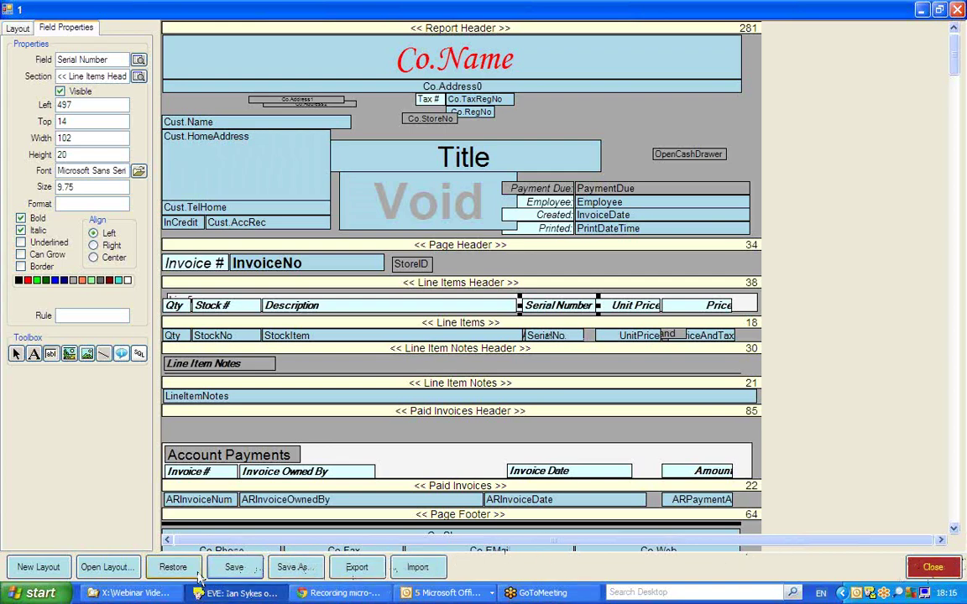
Close the receipt layout editor and the Report Layout Search window to return to the Sales screen
click(946, 569)
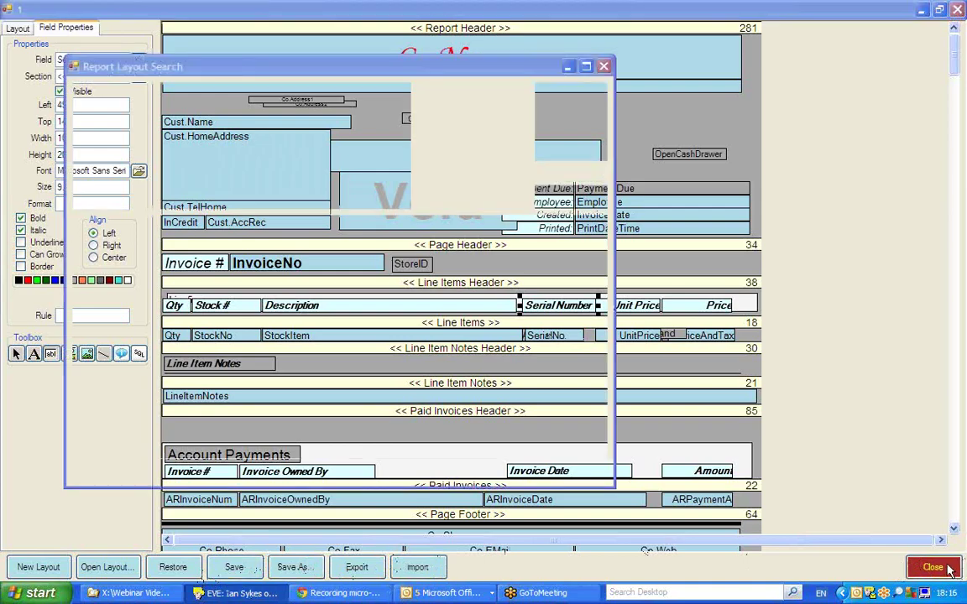
click(563, 198)
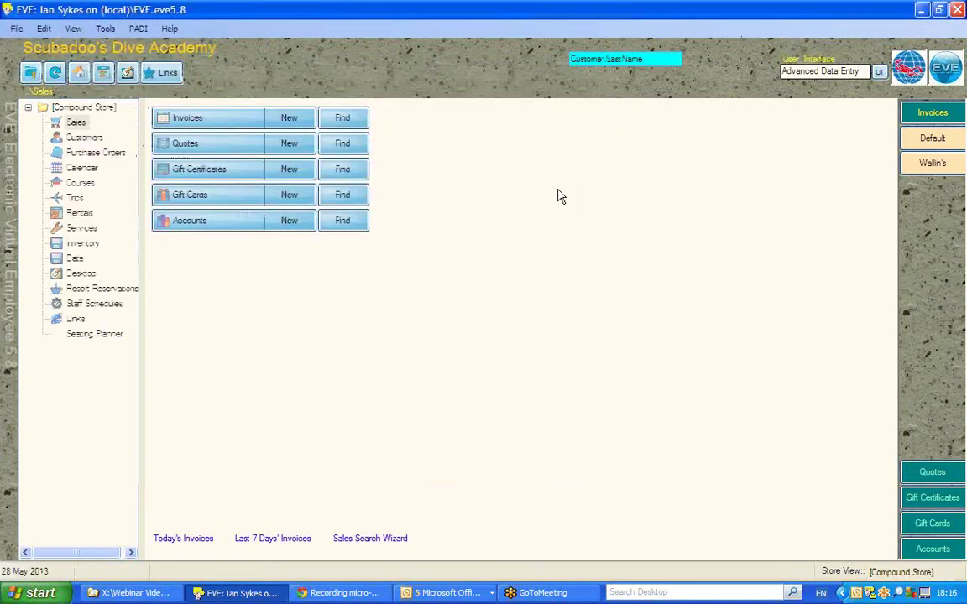